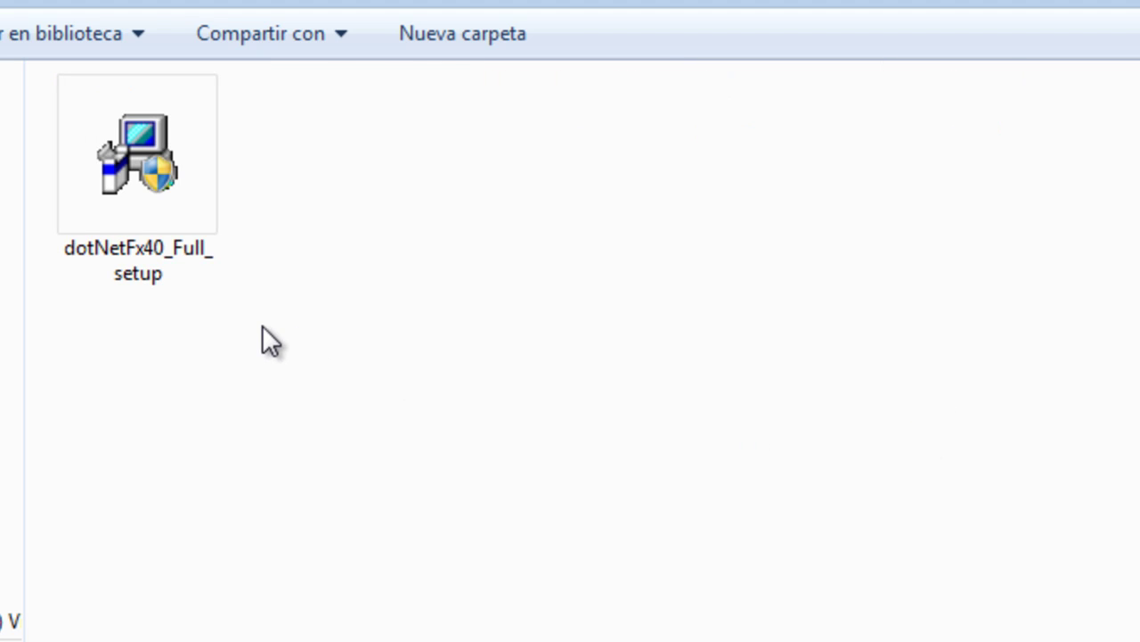
# Run dotNetFx40_Full_setup, accept the licence, install .NET Framework 4 and close the finished installer
pyautogui.doubleClick(142, 150)
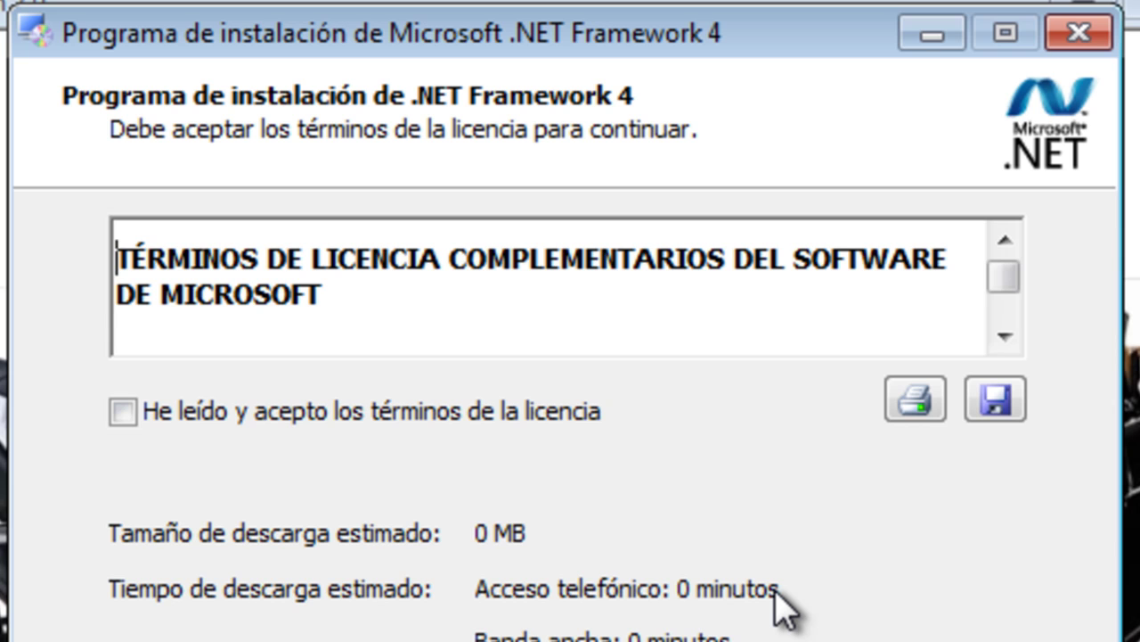
pyautogui.click(124, 413)
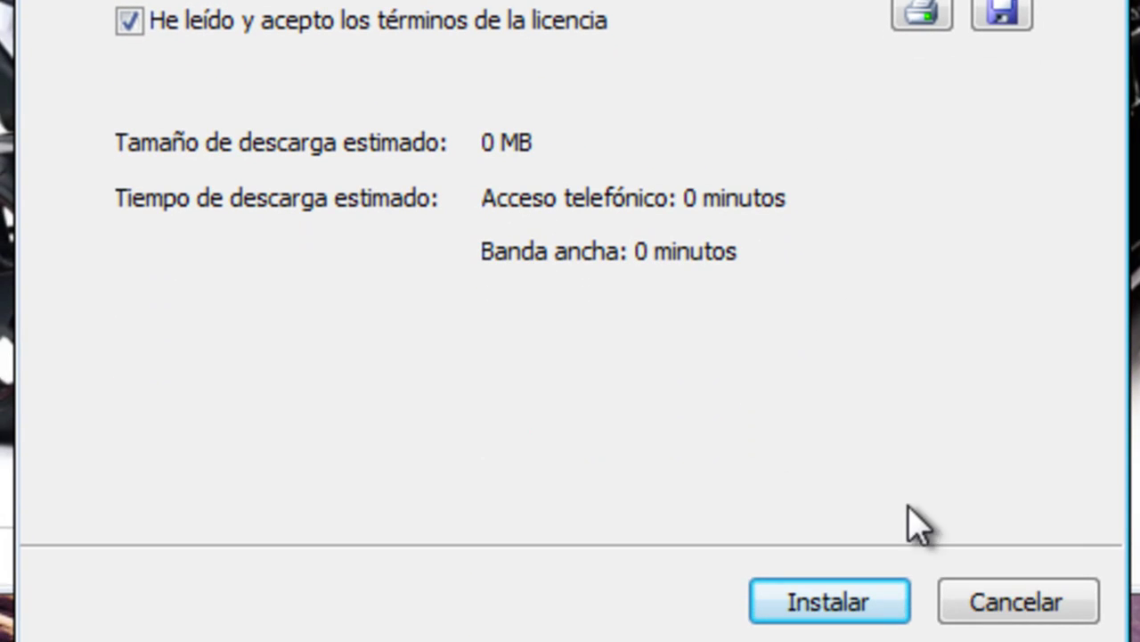
pyautogui.click(831, 601)
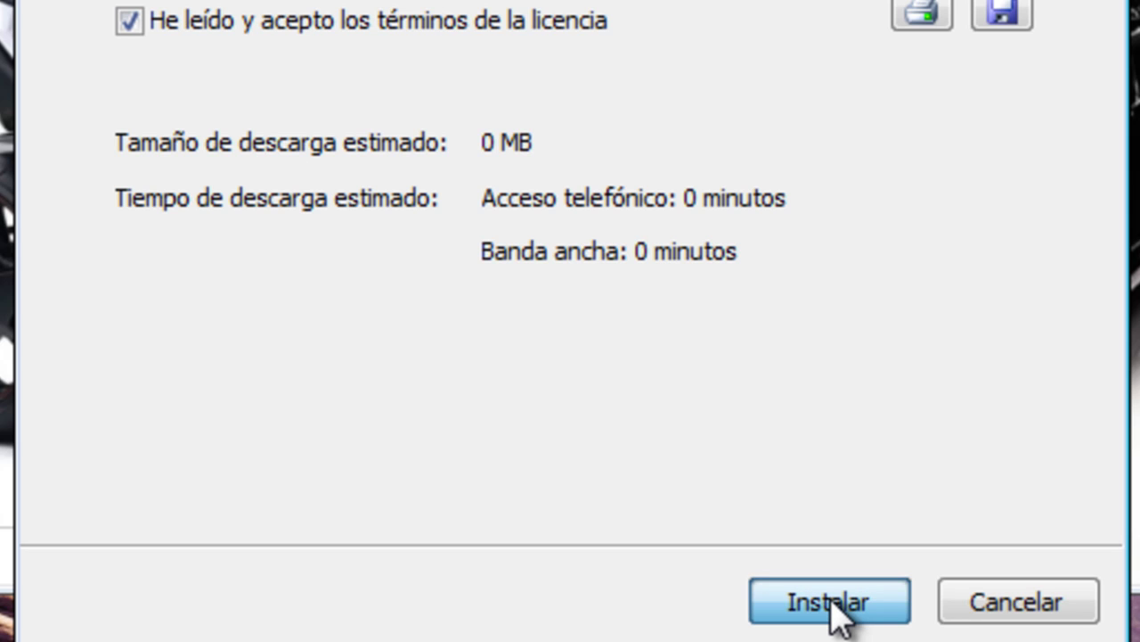
pyautogui.click(840, 607)
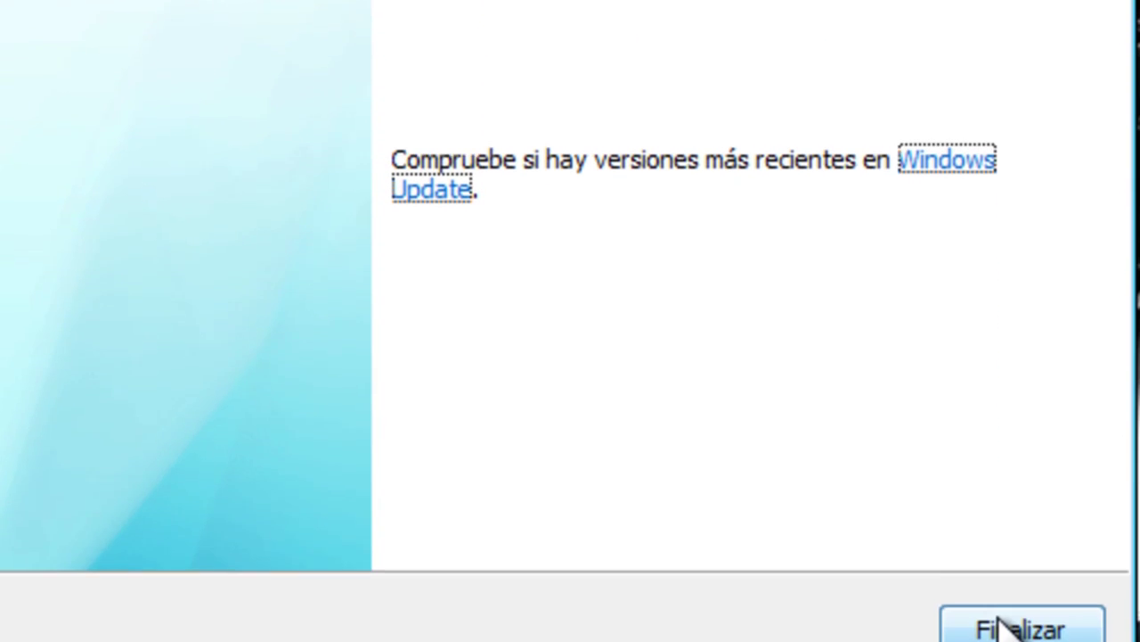
pyautogui.click(1006, 624)
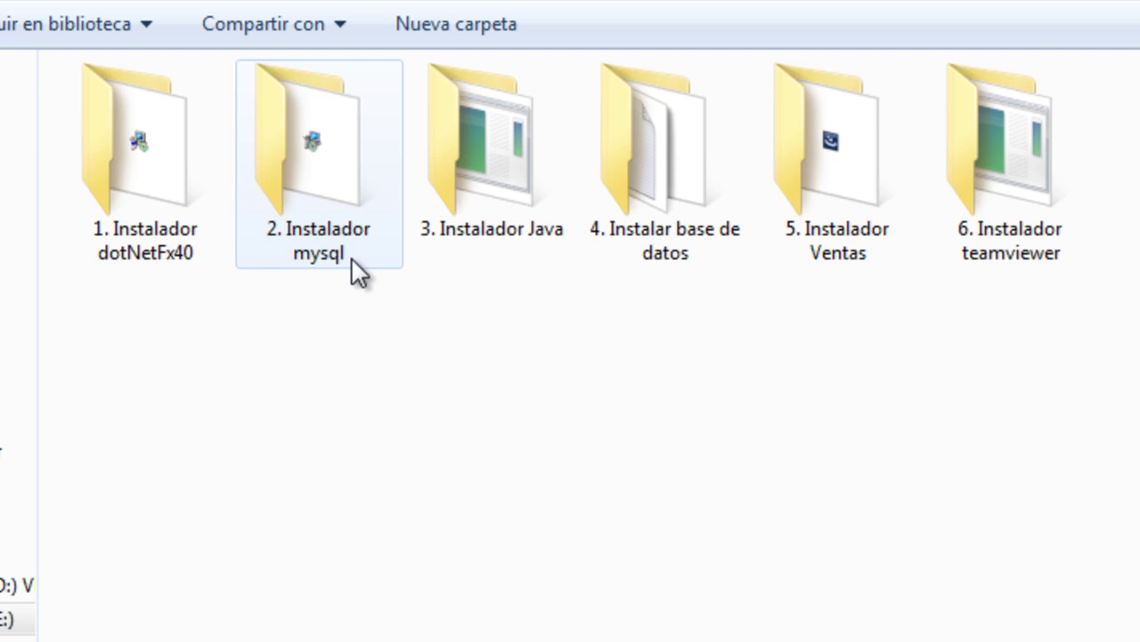
# Open '2. Instalador mysql' in large icons and launch mysql-installer-community-5.5.27.1
pyautogui.doubleClick(306, 140)
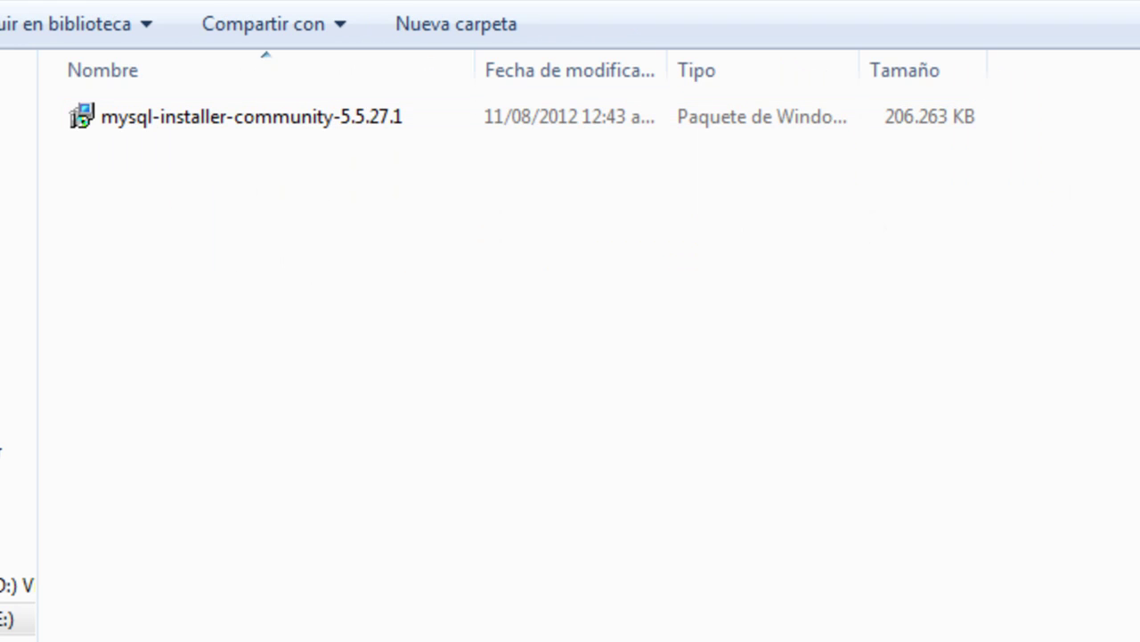
pyautogui.hotkey('ctrl', 'shift', '2')
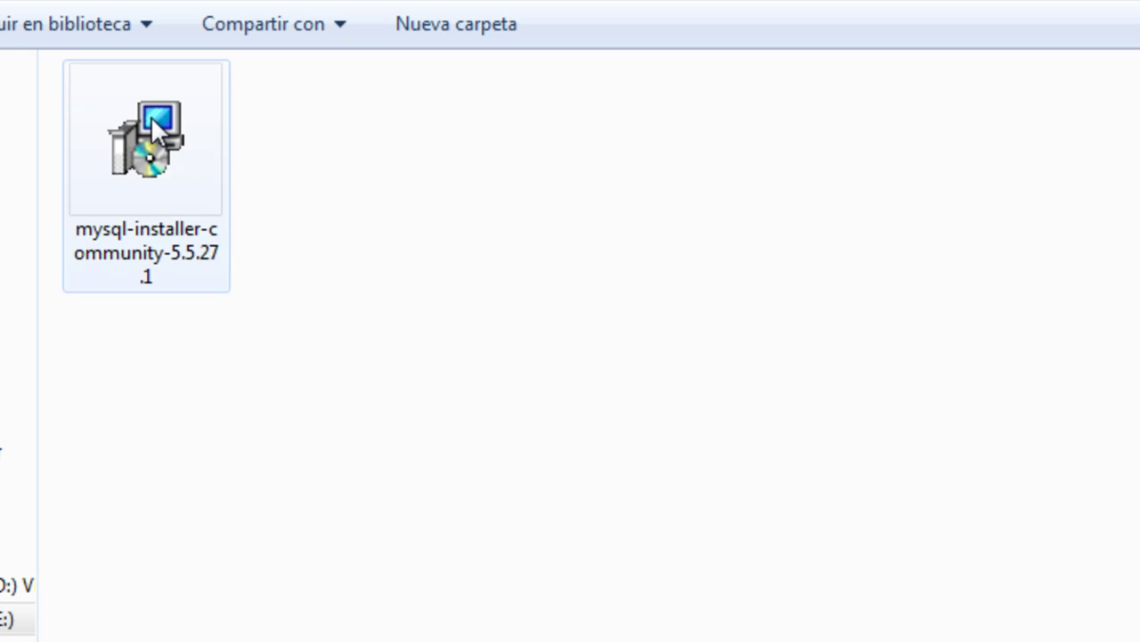
pyautogui.click(157, 126)
pyautogui.doubleClick(158, 123)
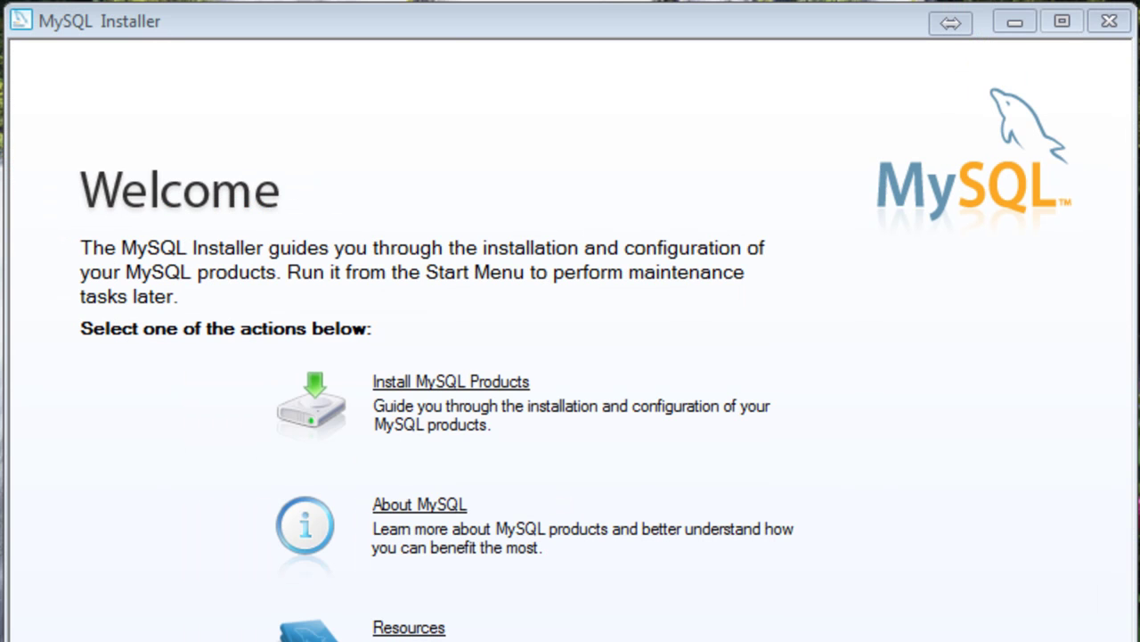
# Start installing MySQL products, skipping the update check and keeping the Developer Default setup type
pyautogui.click(446, 387)
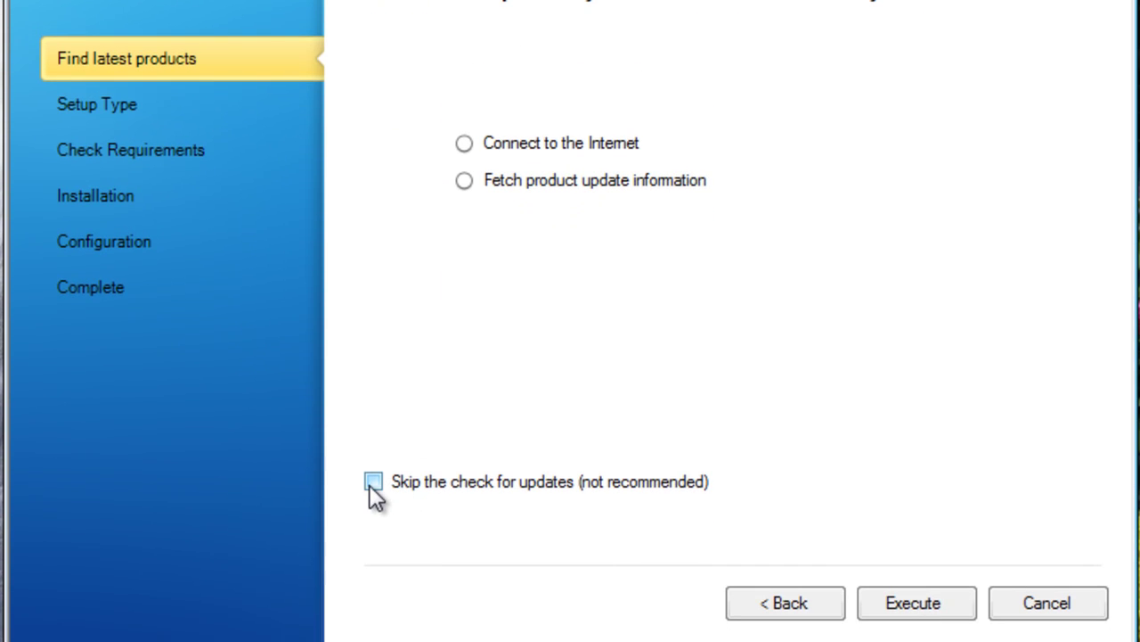
pyautogui.click(373, 482)
pyautogui.click(918, 603)
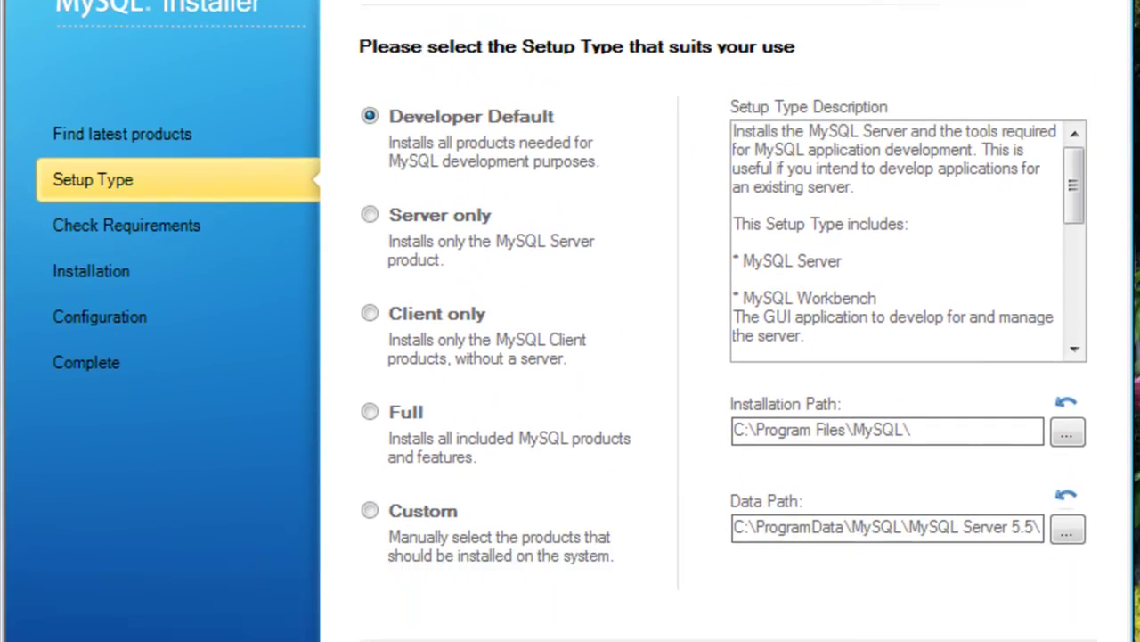
pyautogui.click(913, 624)
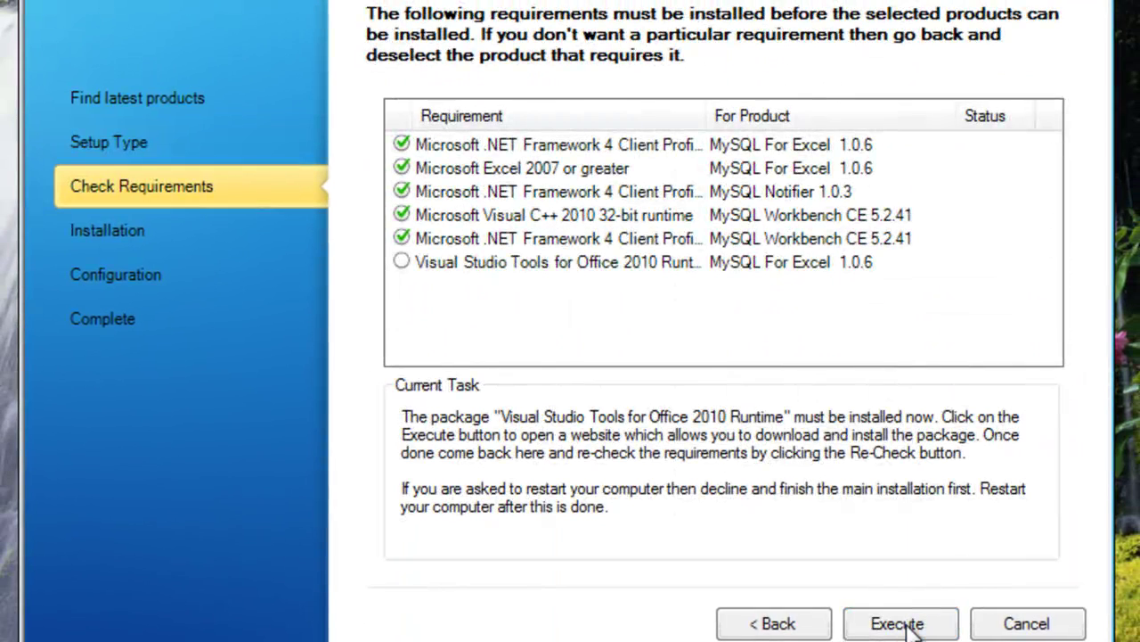
# Install the Visual Studio 2010 Tools for Office Runtime, accepting its licence terms
pyautogui.click(909, 625)
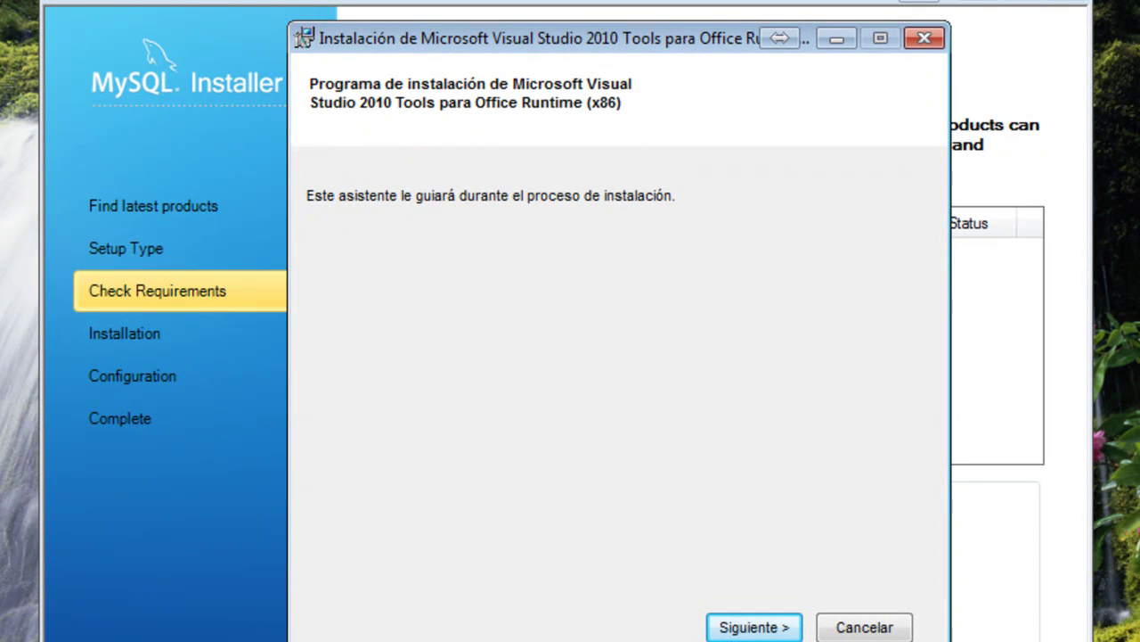
pyautogui.click(772, 626)
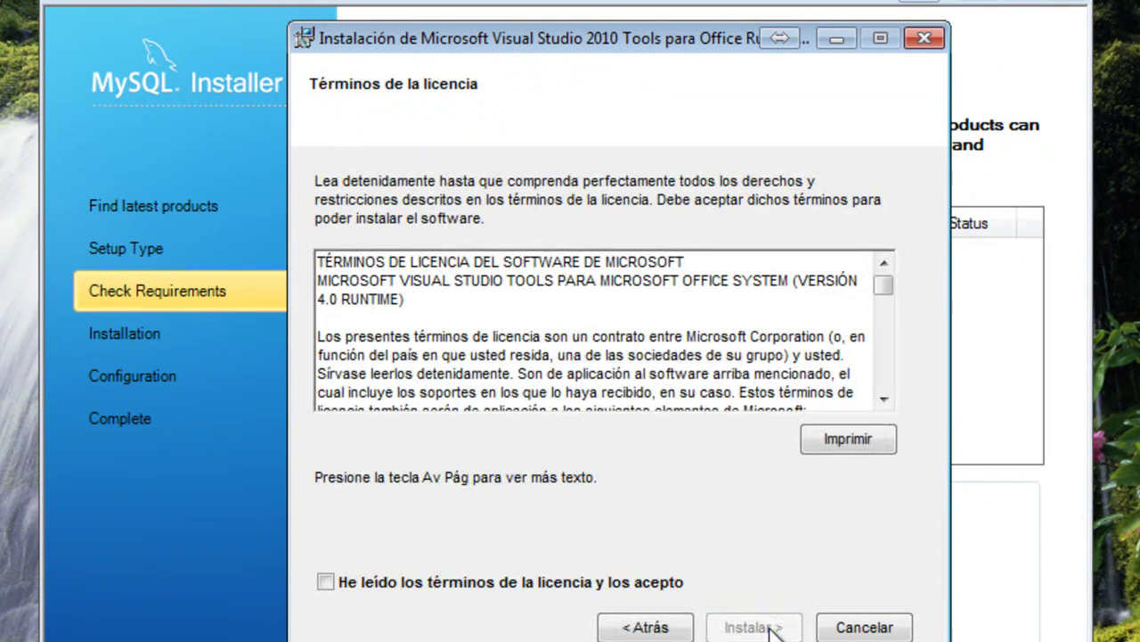
pyautogui.click(637, 584)
pyautogui.click(748, 627)
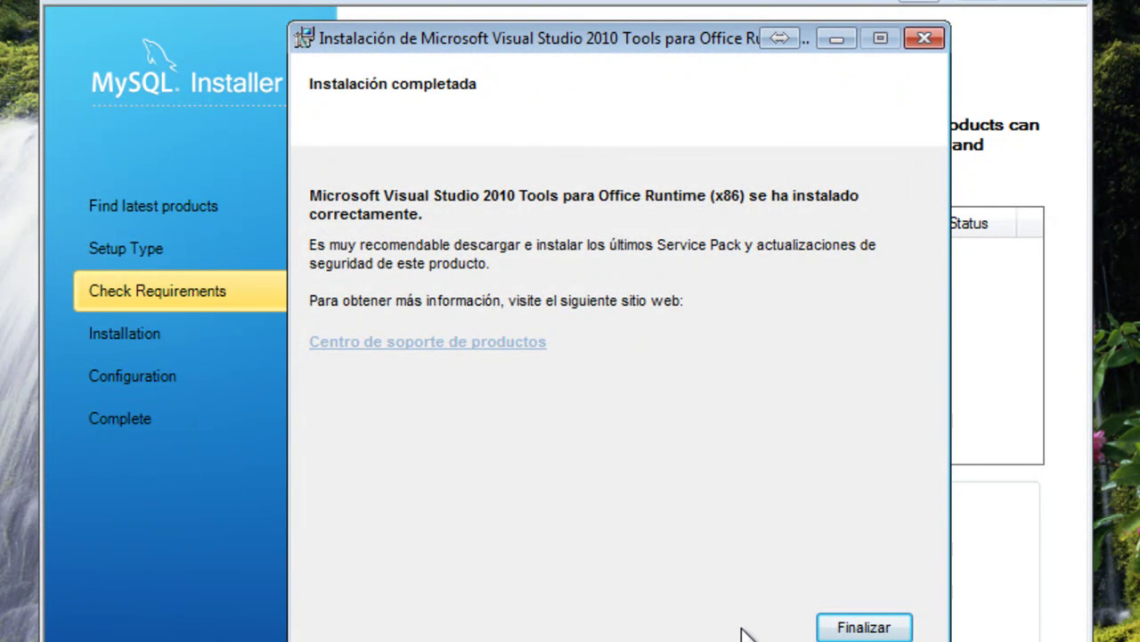
pyautogui.click(860, 627)
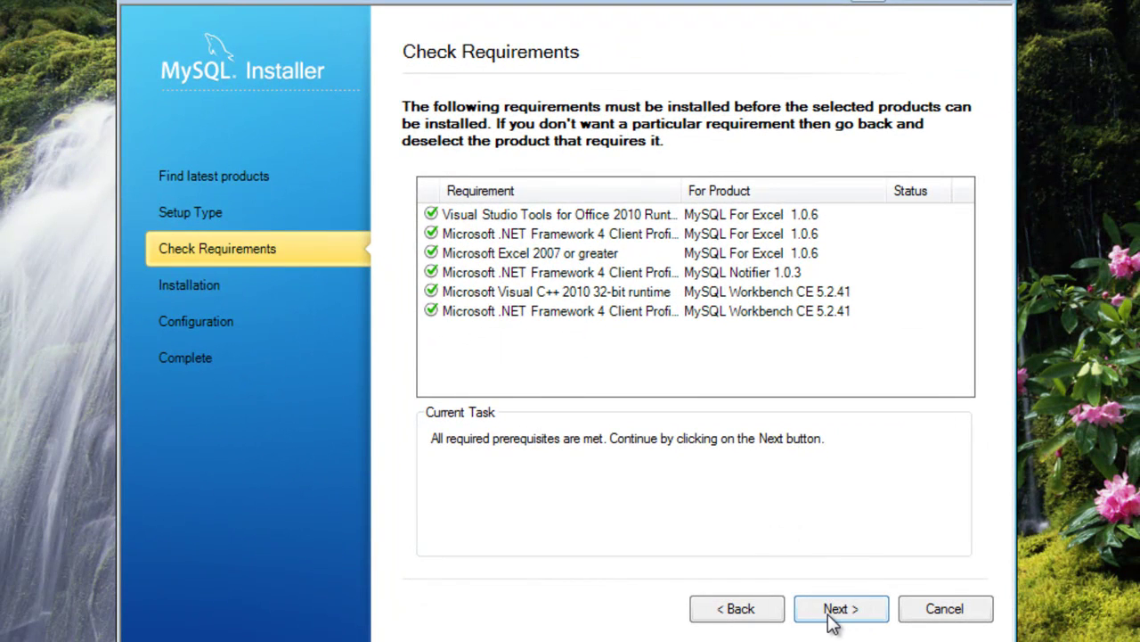
# Install all eleven selected products, from MySQL Server 5.5.27 to Samples and Examples, until each shows Install success
pyautogui.click(836, 610)
pyautogui.click(831, 619)
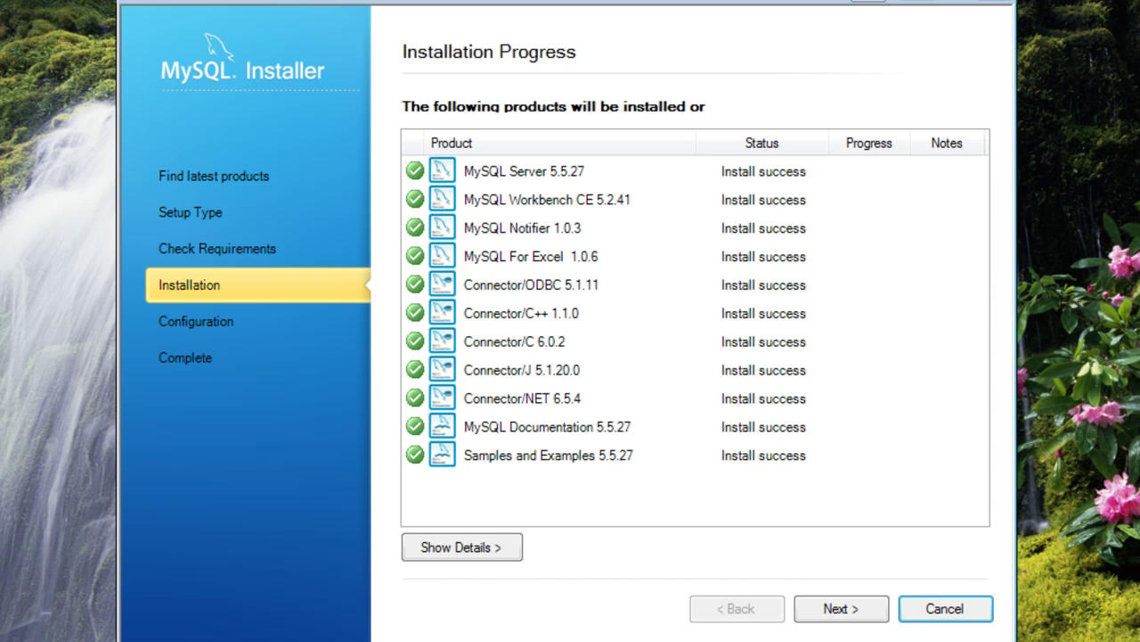
# Advance past the Configuration Overview to MySQL Server 5.5.27 configuration page 1 of 3
pyautogui.click(838, 612)
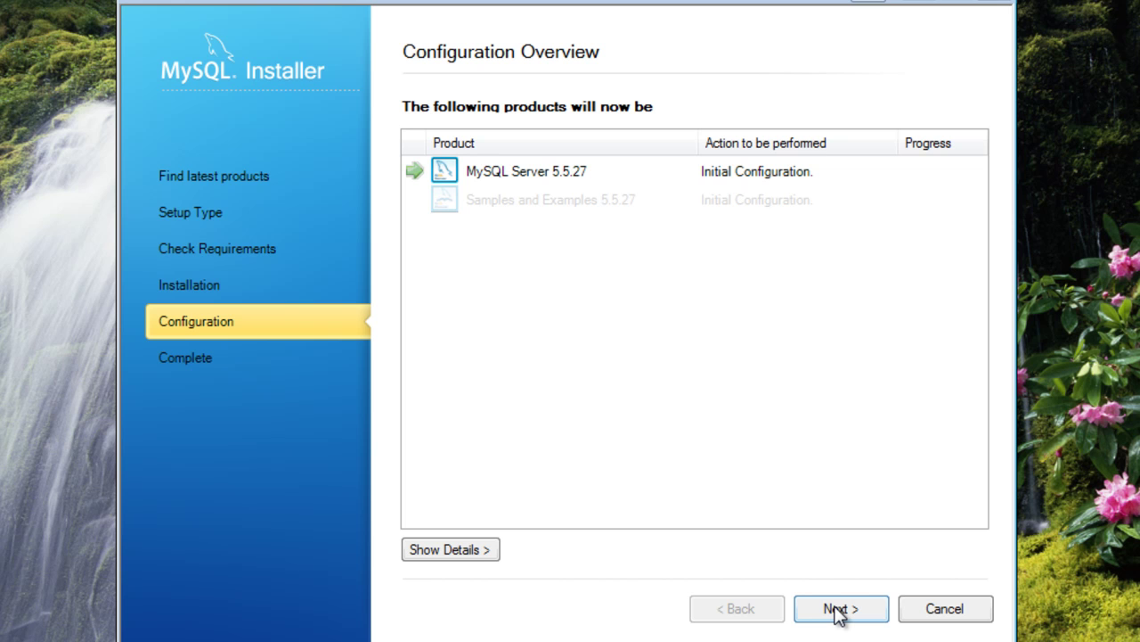
pyautogui.click(838, 611)
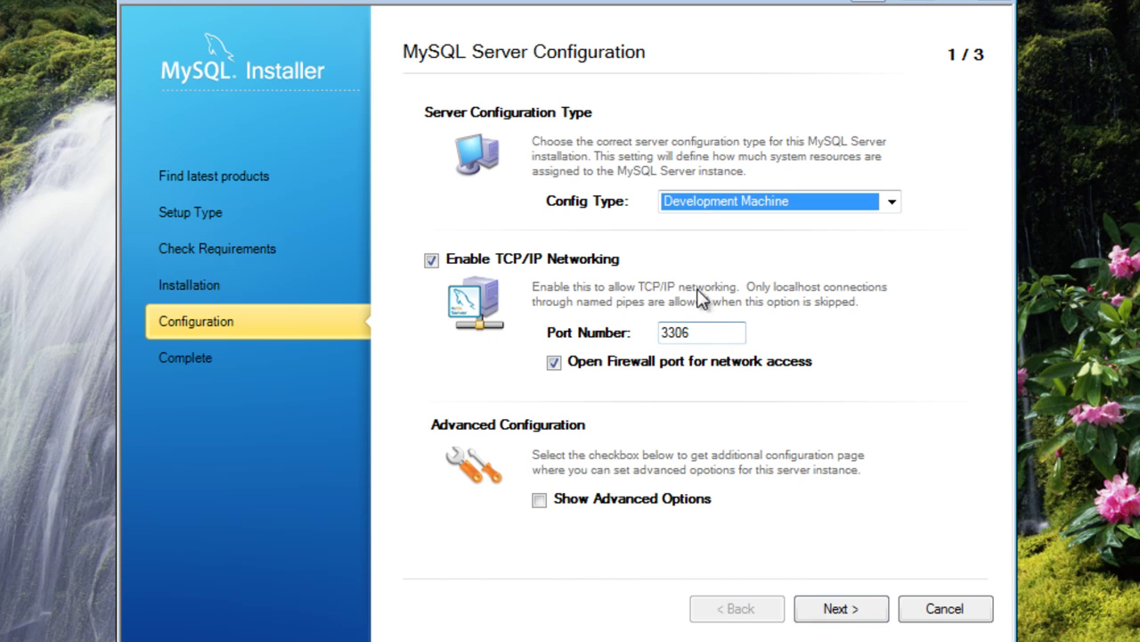
pyautogui.click(701, 337)
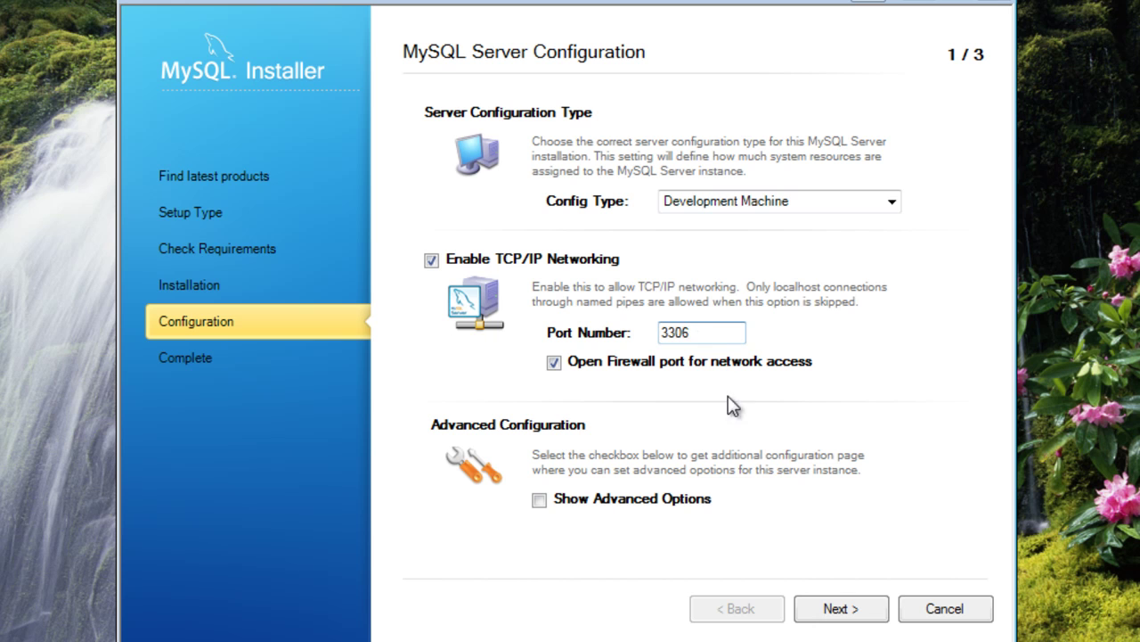
pyautogui.click(854, 611)
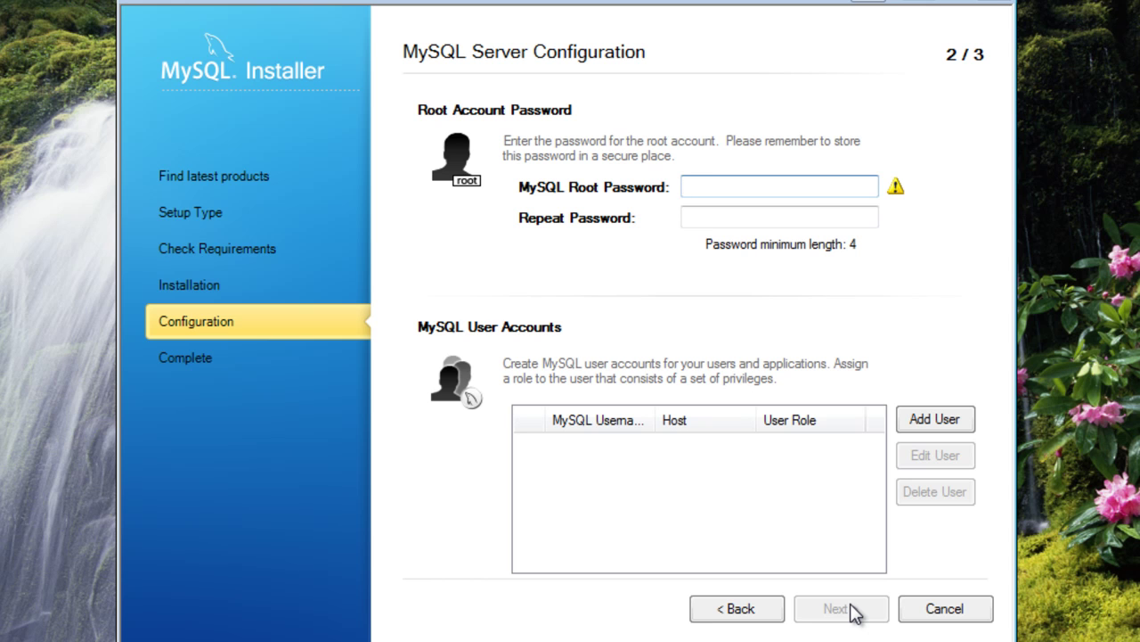
# Enter and repeat the MySQL root password, then accept the MySQL55 Windows service settings
pyautogui.write('1234567890')
pyautogui.press('Tab')
pyautogui.write('1234567890')
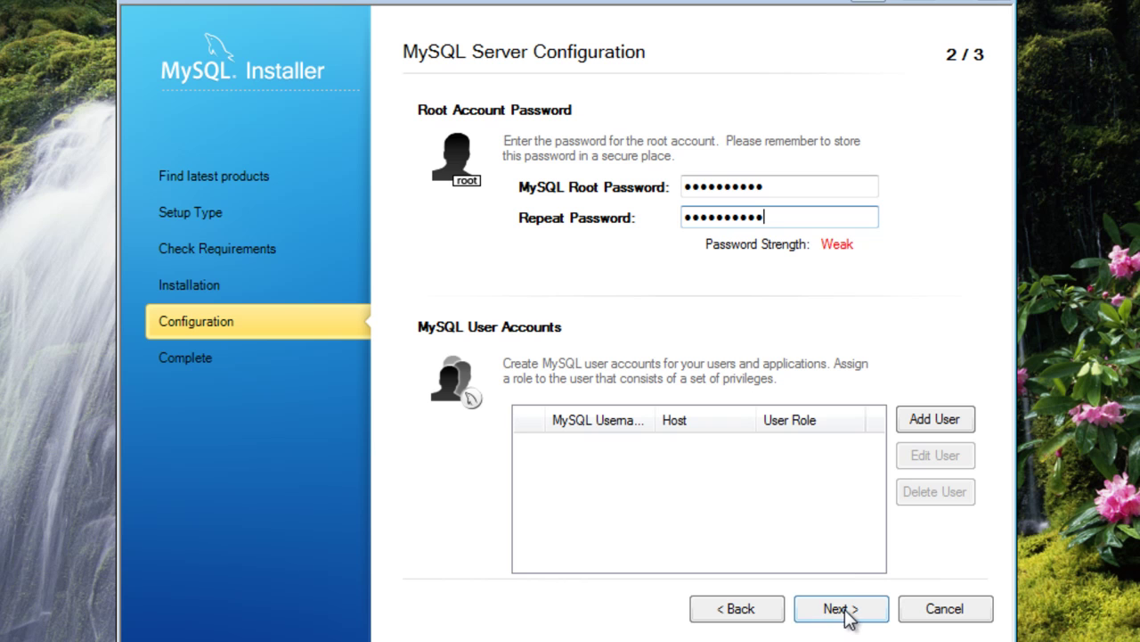
pyautogui.click(848, 617)
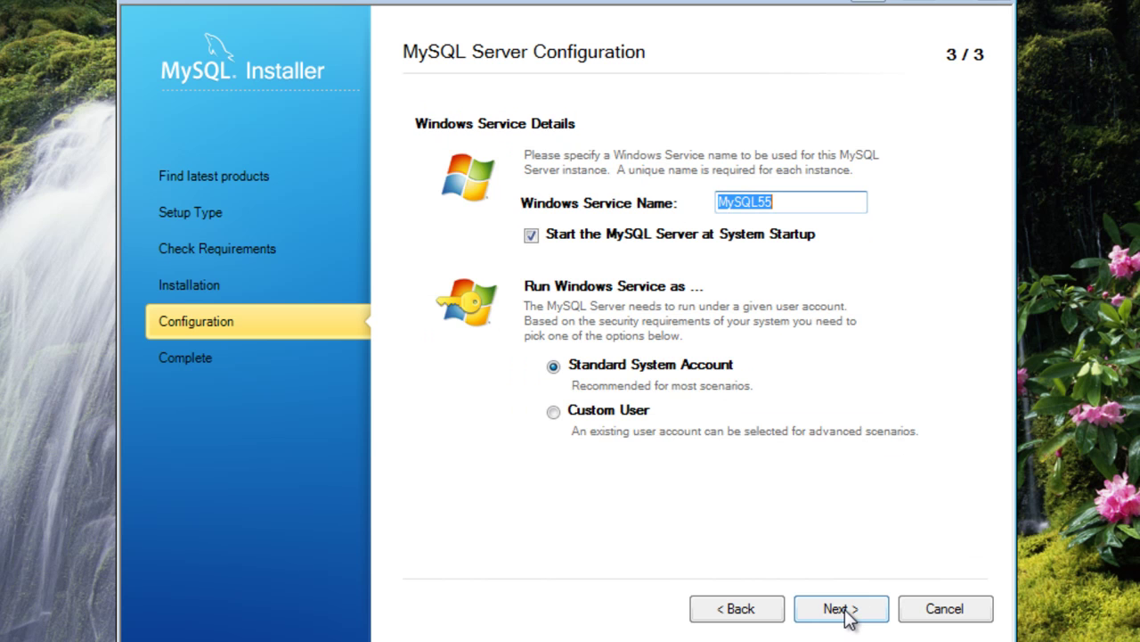
pyautogui.click(848, 617)
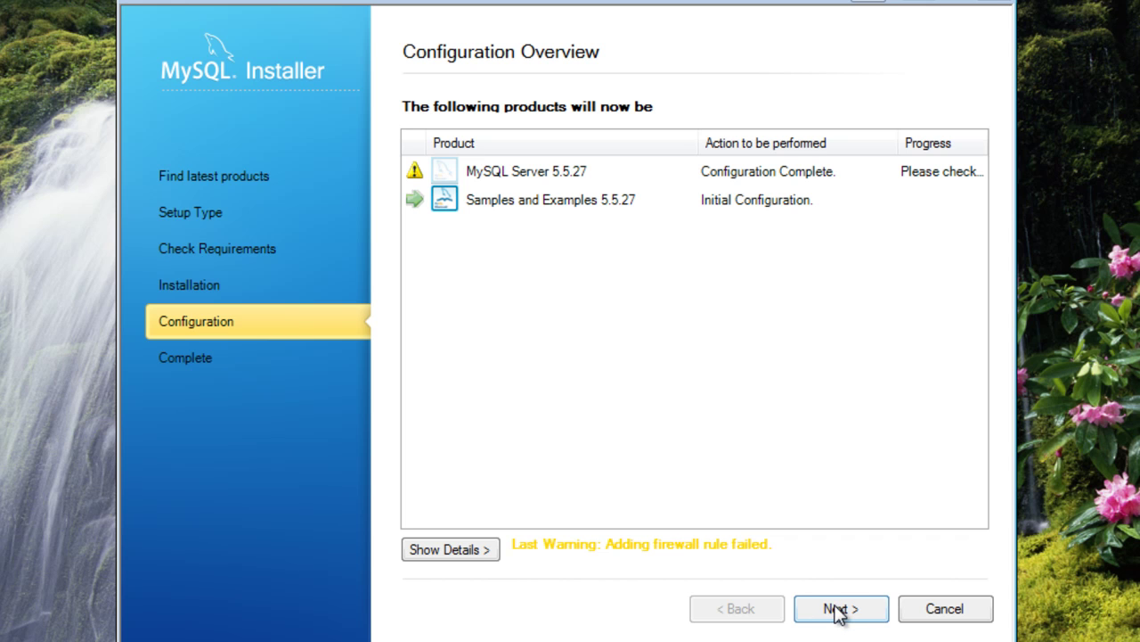
# Finish the MySQL installation and close MySQL Installer
pyautogui.click(837, 610)
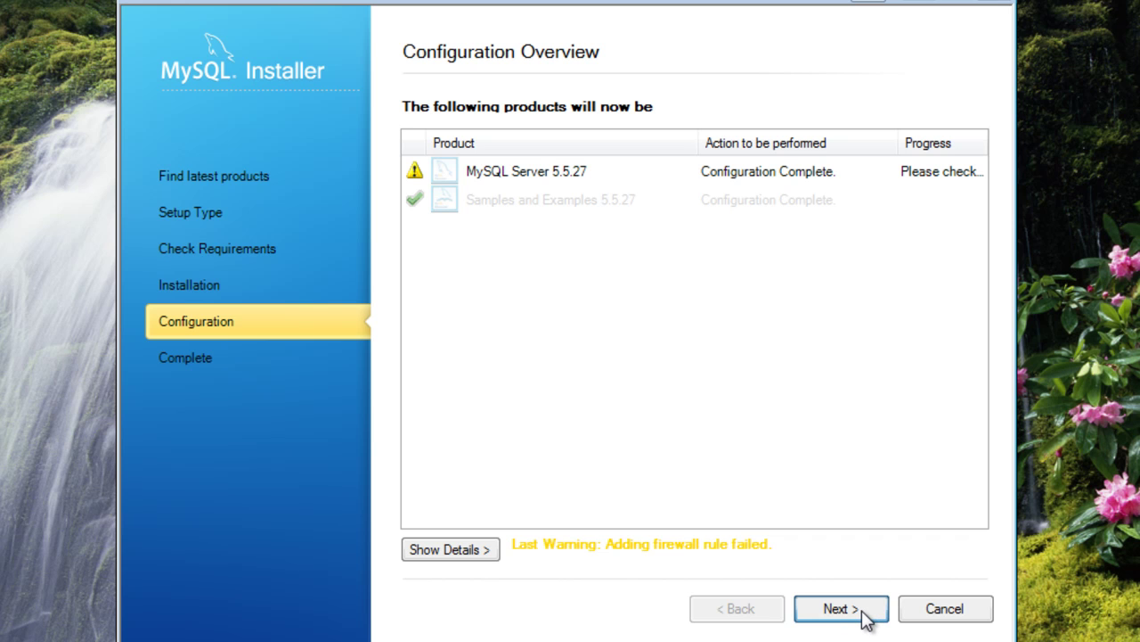
pyautogui.click(864, 618)
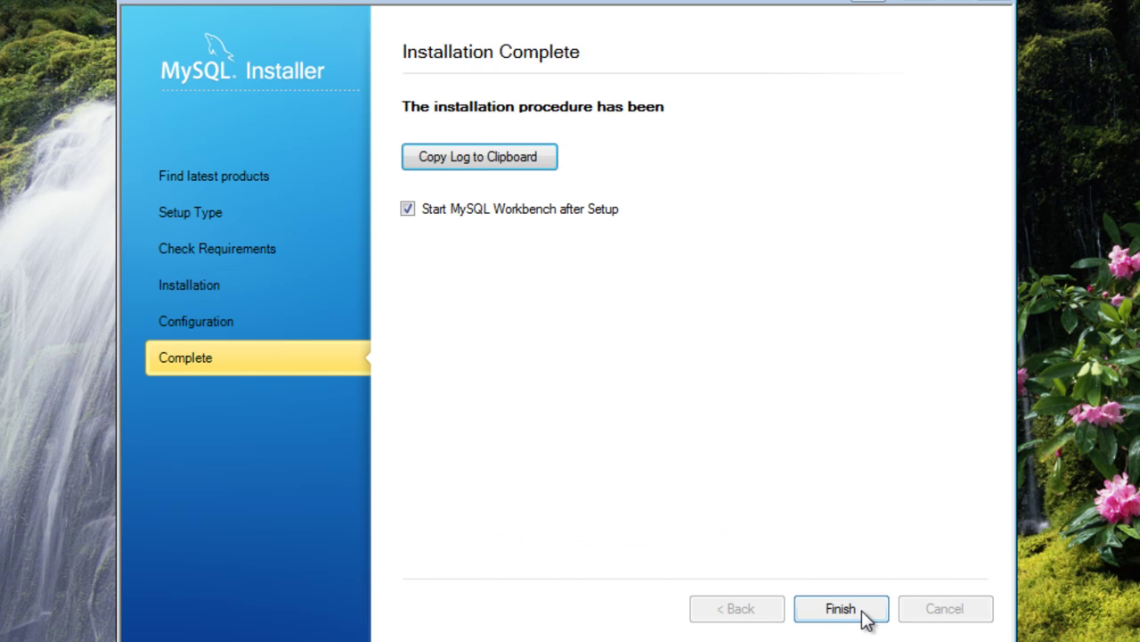
pyautogui.click(864, 618)
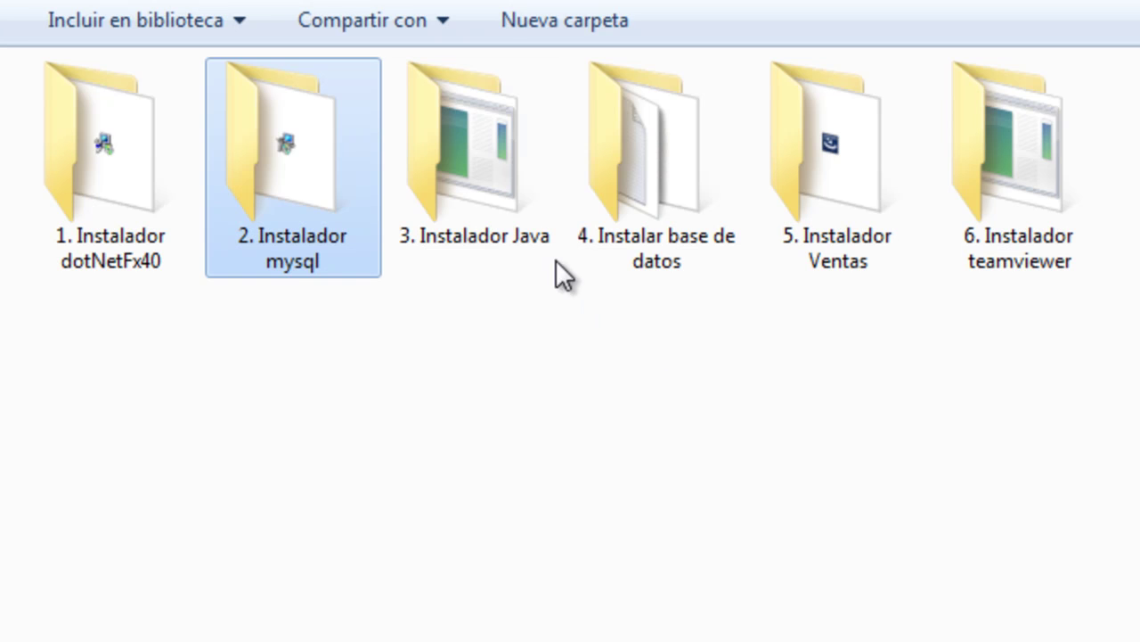
# Open the '3. Instalador Java' folder with its files shown as large icons
pyautogui.click(486, 166)
pyautogui.doubleClick(487, 166)
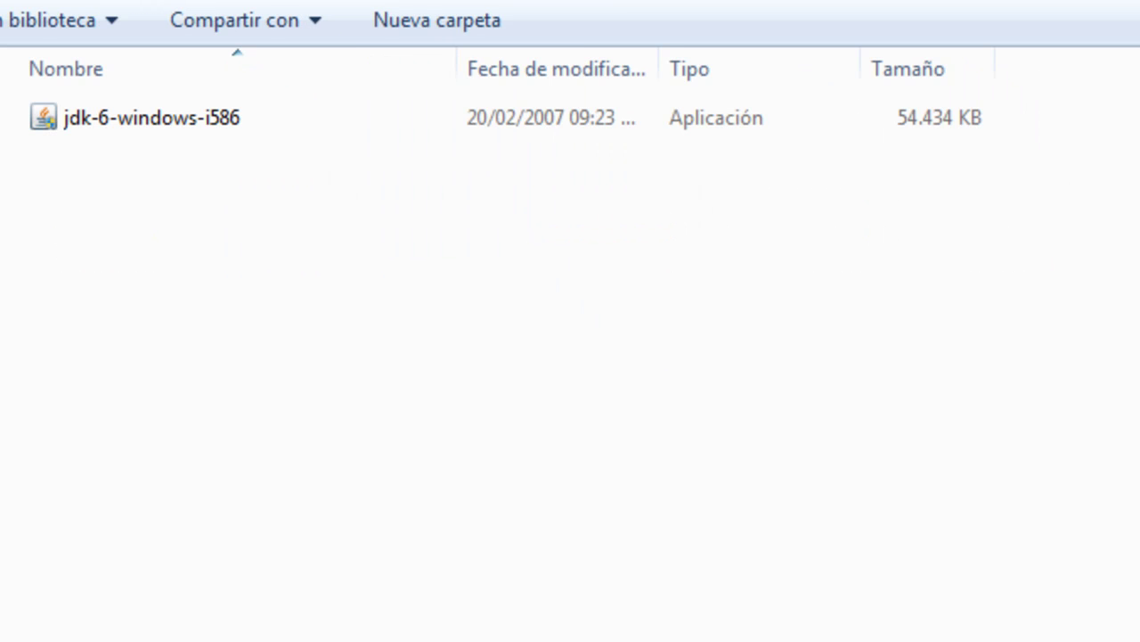
pyautogui.hotkey('ctrl', 'shift', '2')
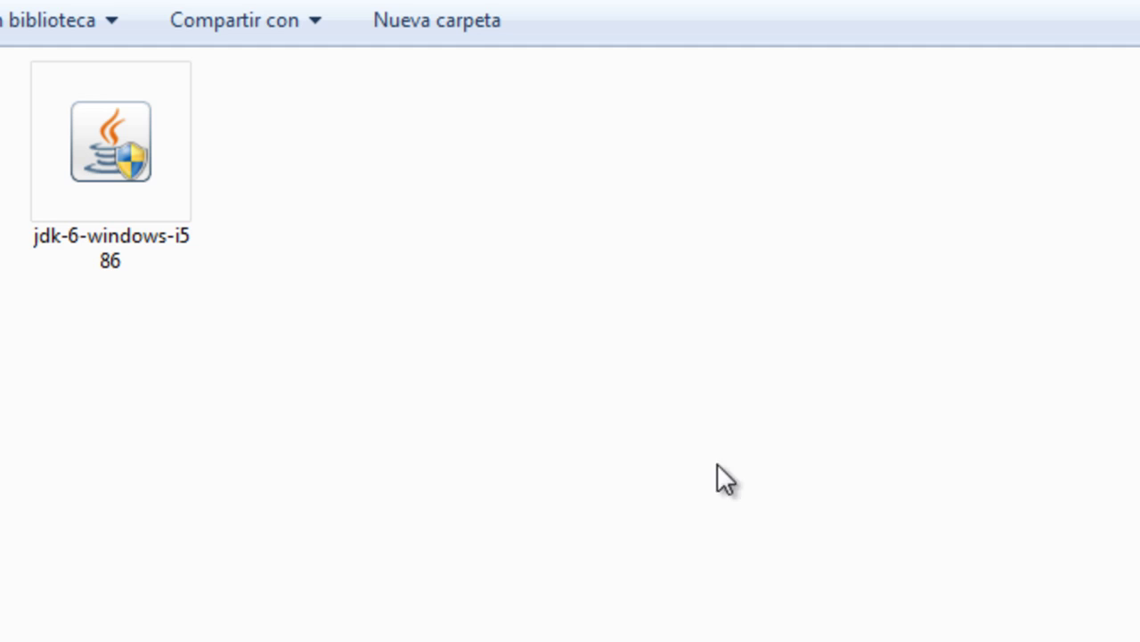
# Launch jdk-6-windows-i586 and accept the JDK 6 licence agreement
pyautogui.doubleClick(90, 157)
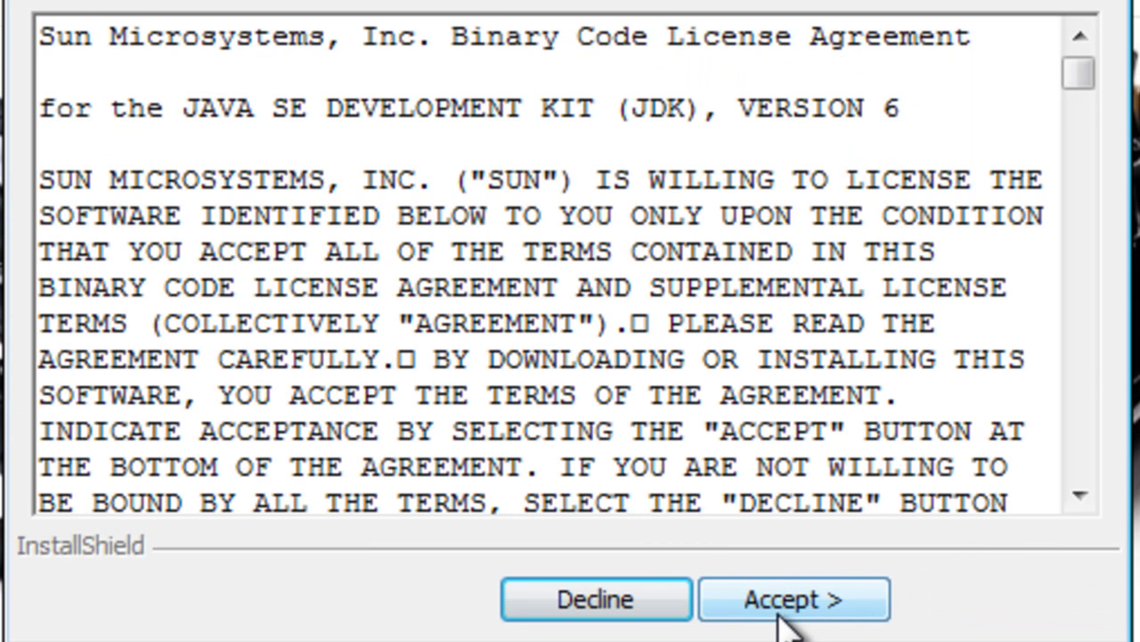
pyautogui.click(783, 598)
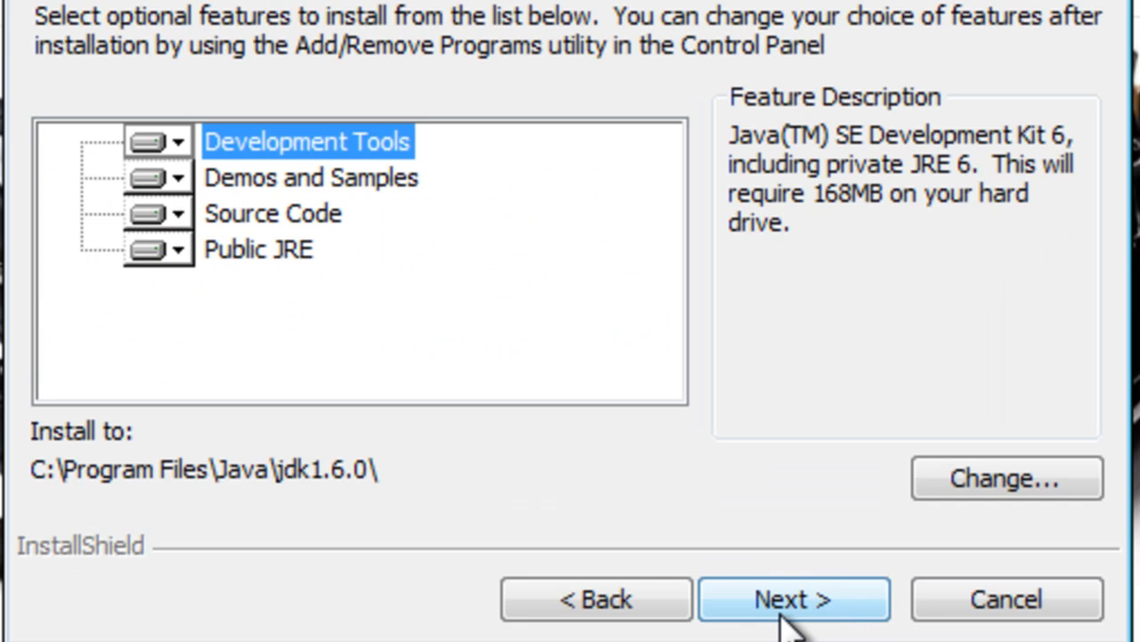
# Install JDK 6 with its default features into C:\Program Files\Java\jdk1.6.0
pyautogui.click(821, 600)
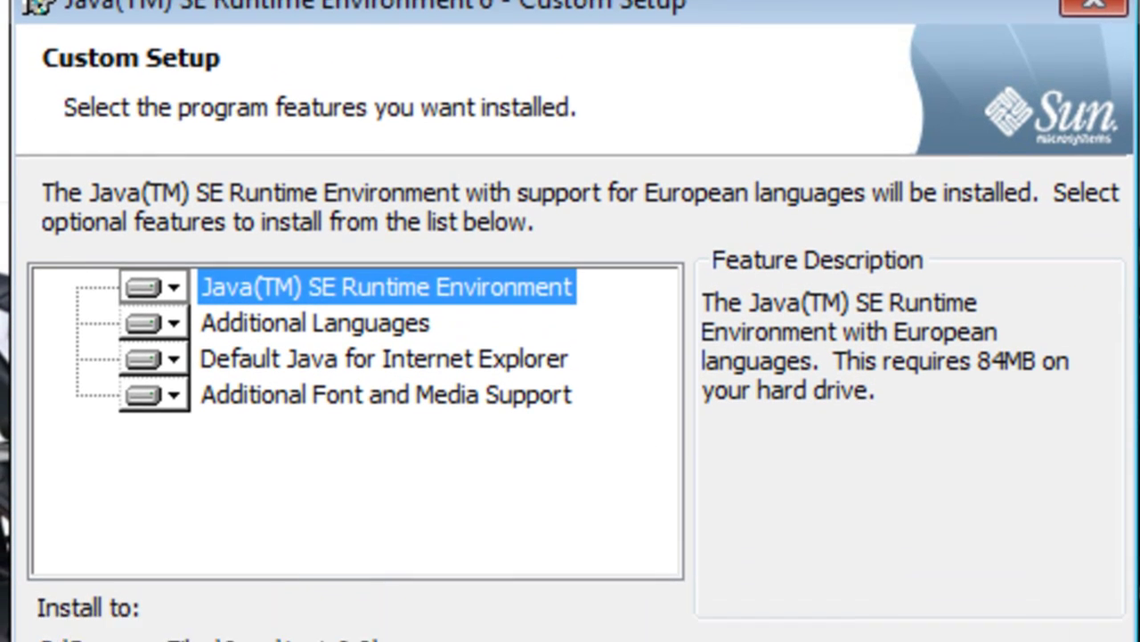
# Complete the JRE 6 and JDK 6 installs with default features and the readme display turned off
pyautogui.click(791, 597)
pyautogui.click(798, 624)
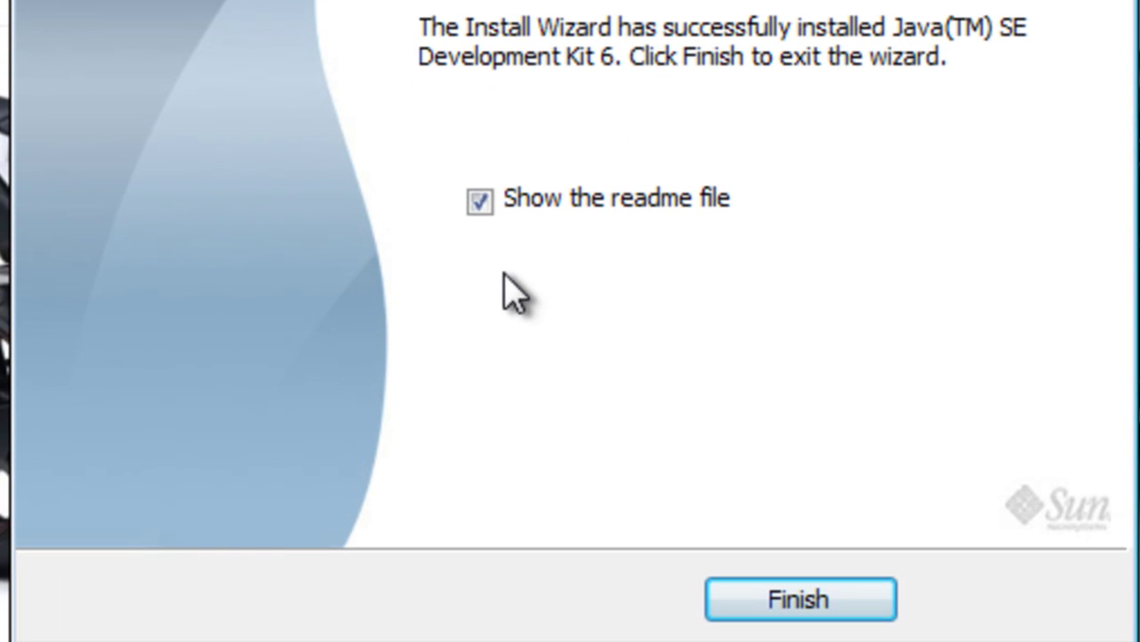
pyautogui.click(482, 202)
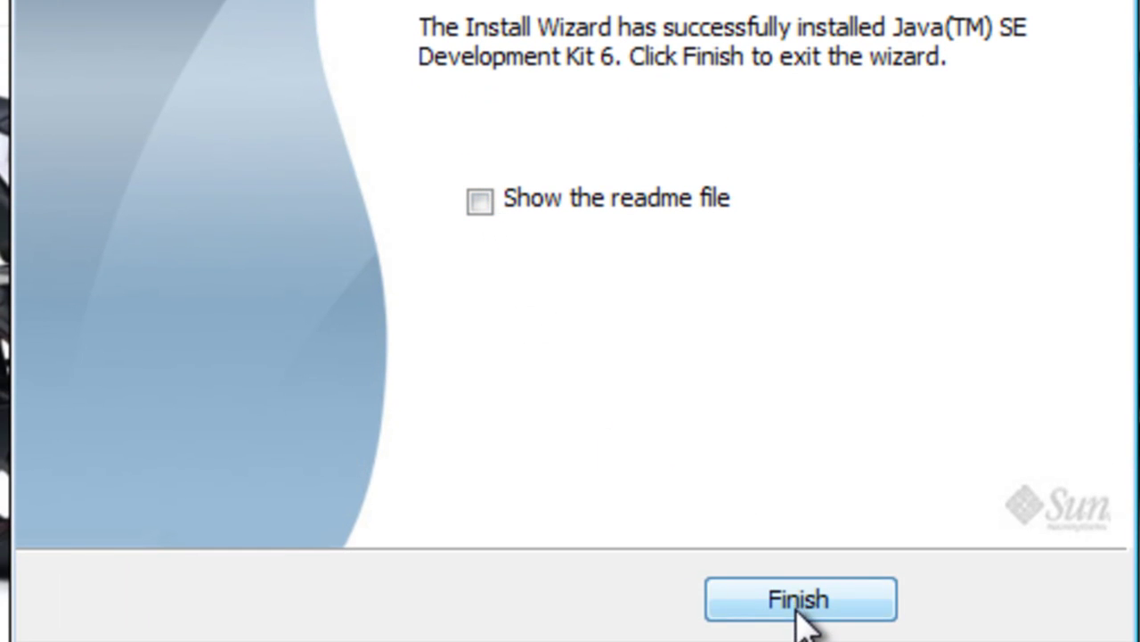
pyautogui.click(798, 602)
# Run '1. Restaurar Base de Datos' from '4. Instalar base de datos' and start Restaurar with the root password
pyautogui.doubleClick(677, 174)
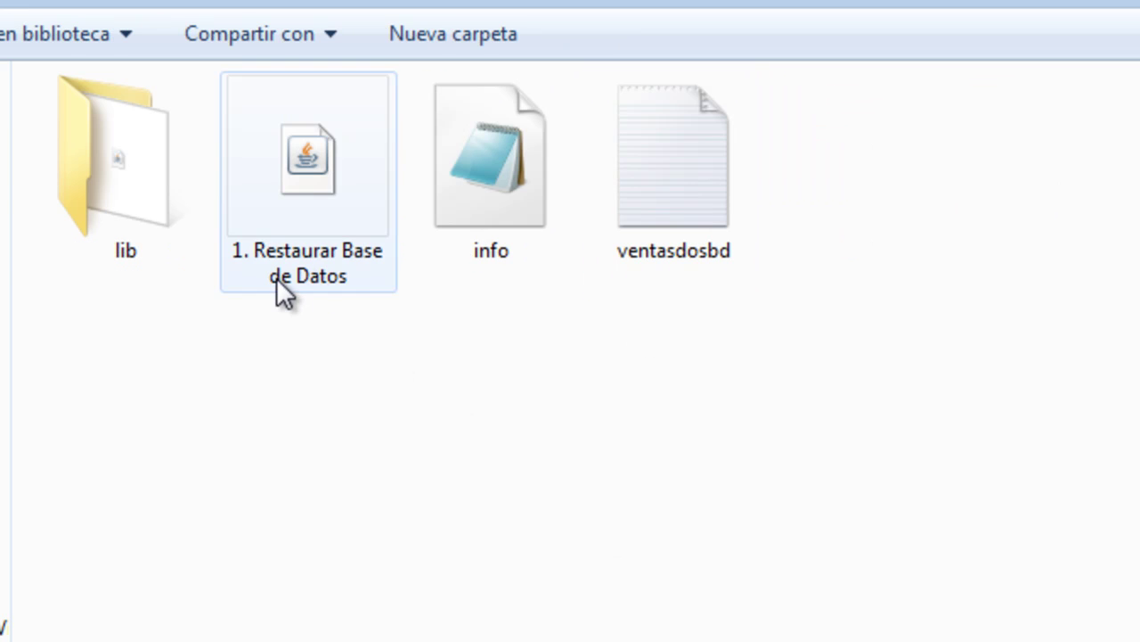
pyautogui.click(304, 266)
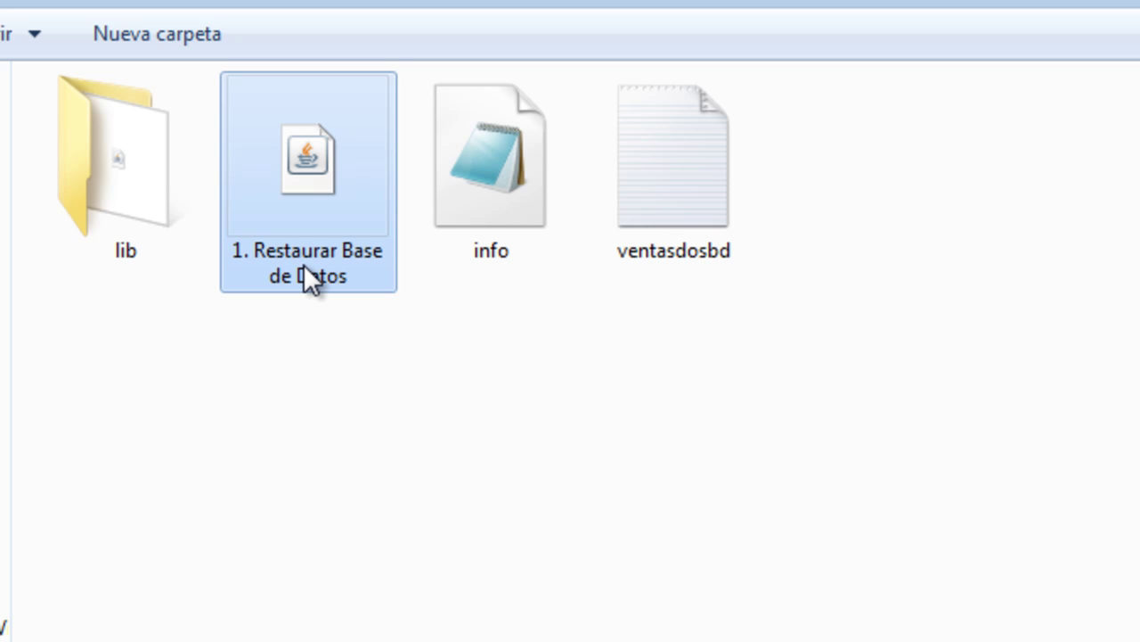
pyautogui.doubleClick(303, 264)
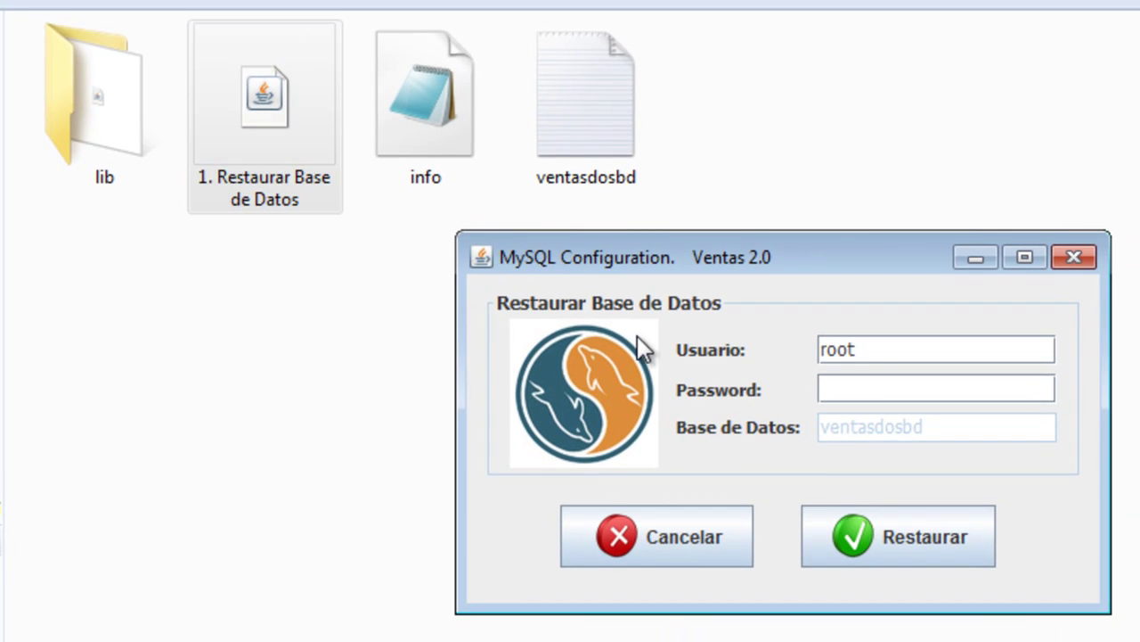
pyautogui.write('1234567890')
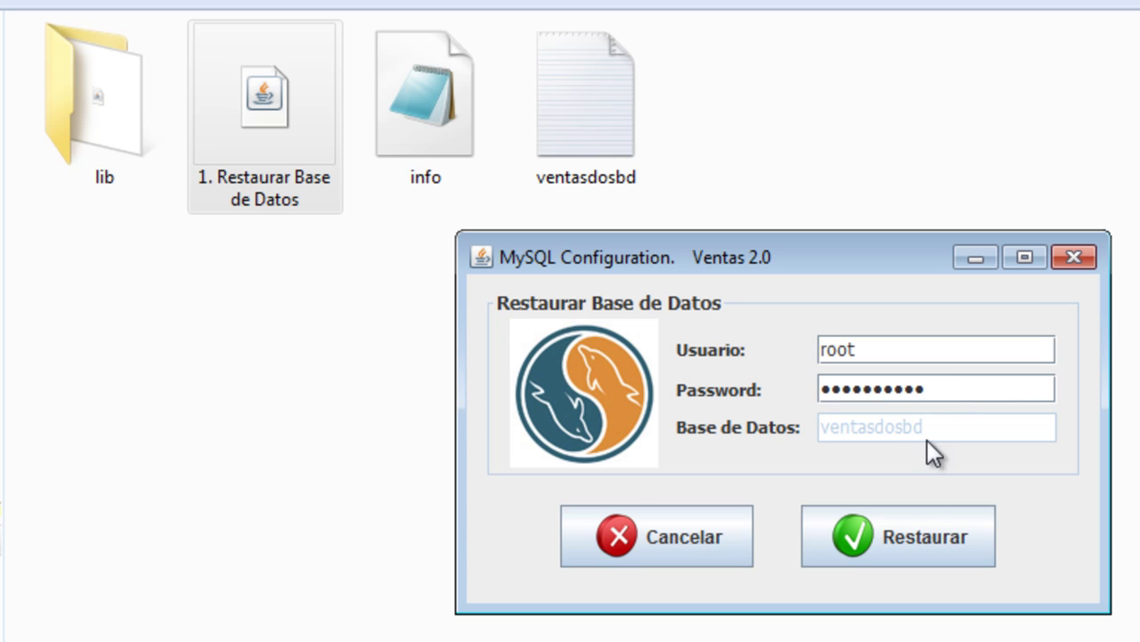
pyautogui.click(901, 544)
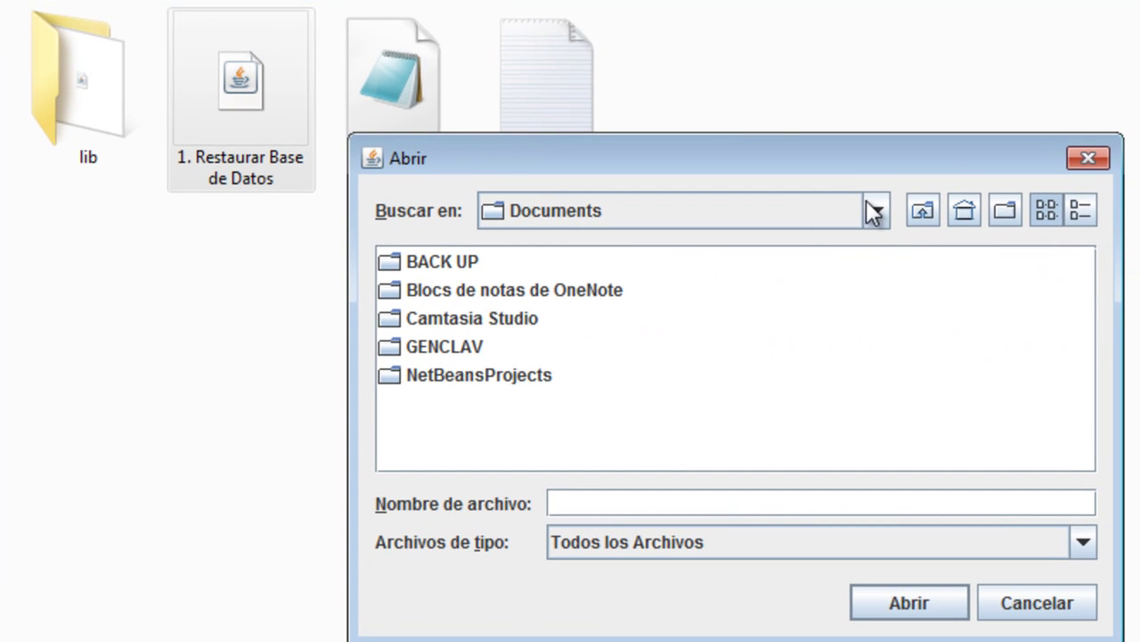
# Browse the Abrir dialog to E:\DOCUMENTOS\APLICACIONES
pyautogui.click(871, 212)
pyautogui.moveTo(869, 361); pyautogui.dragTo(876, 312)
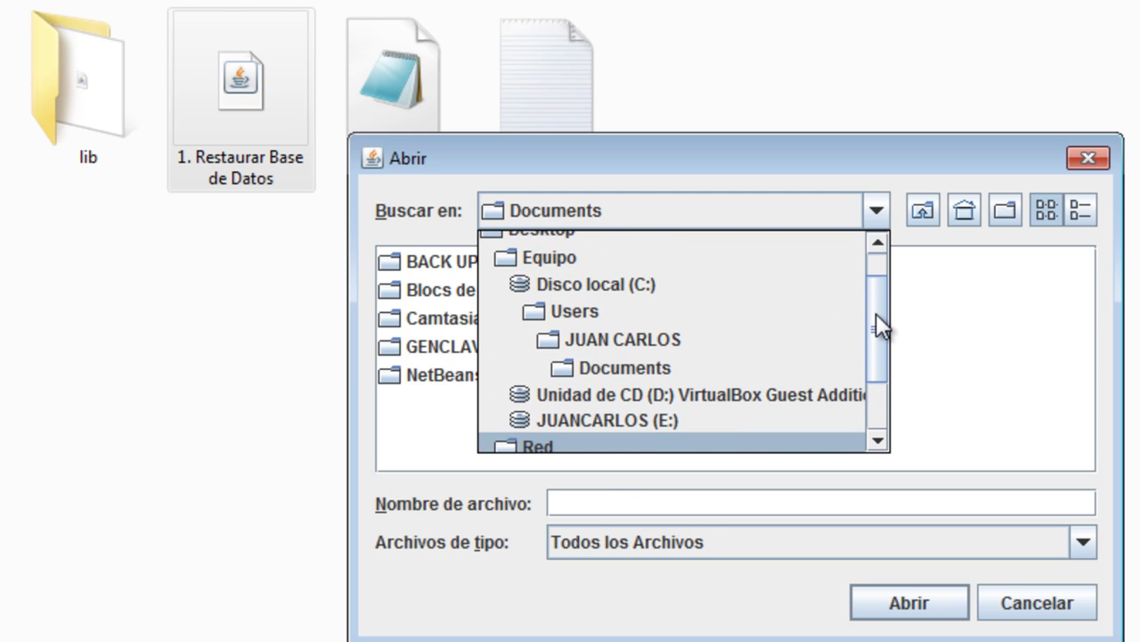
pyautogui.click(556, 259)
pyautogui.doubleClick(467, 308)
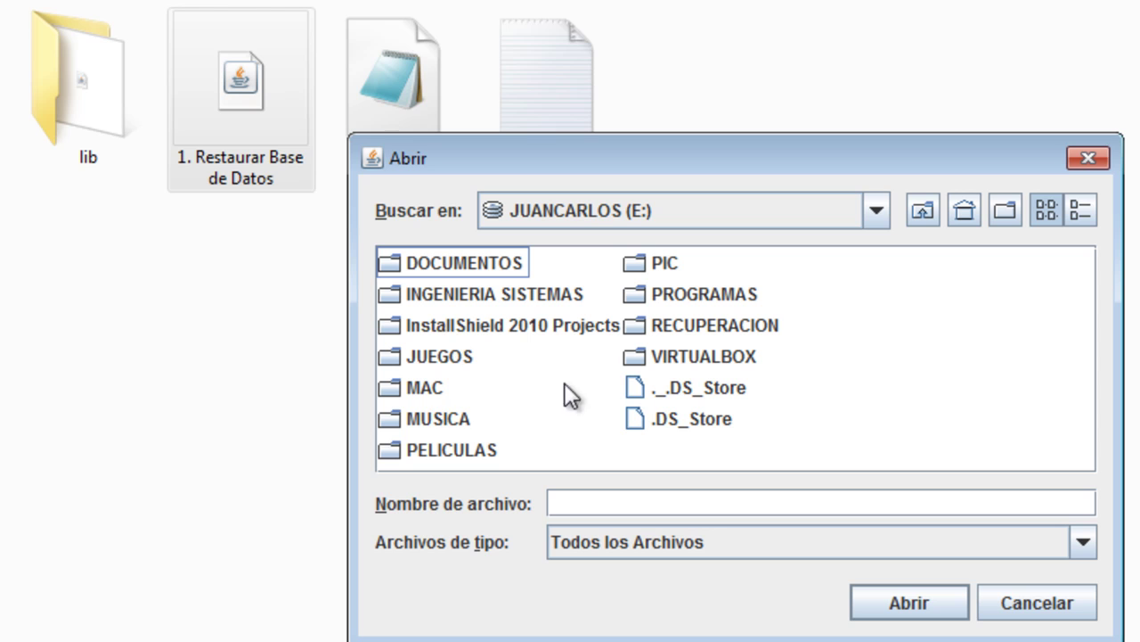
pyautogui.doubleClick(433, 261)
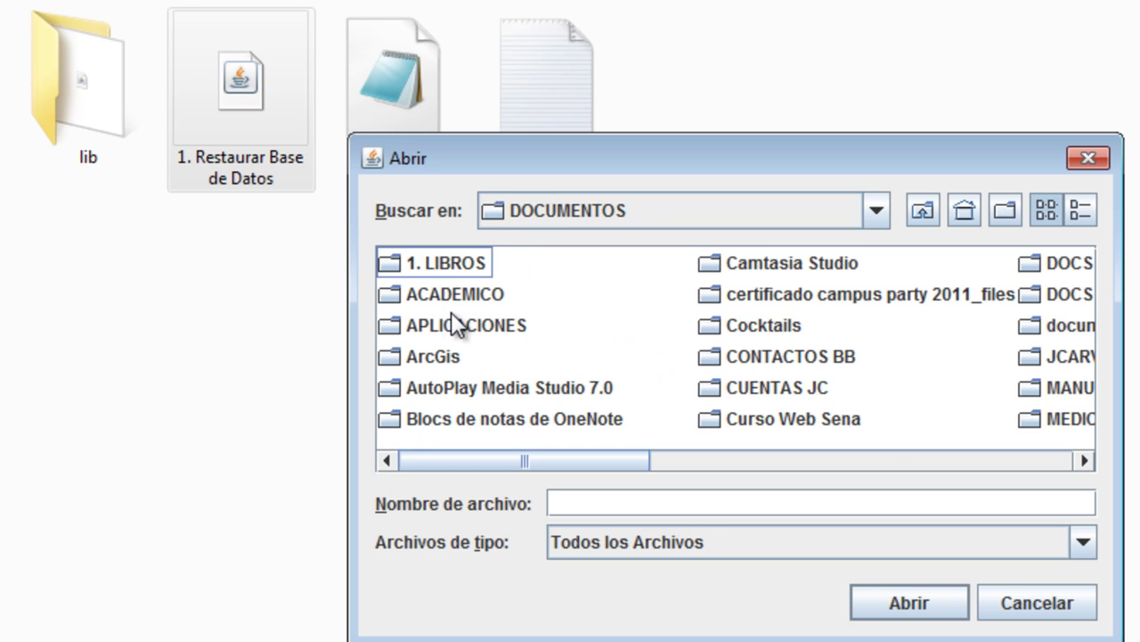
pyautogui.doubleClick(453, 324)
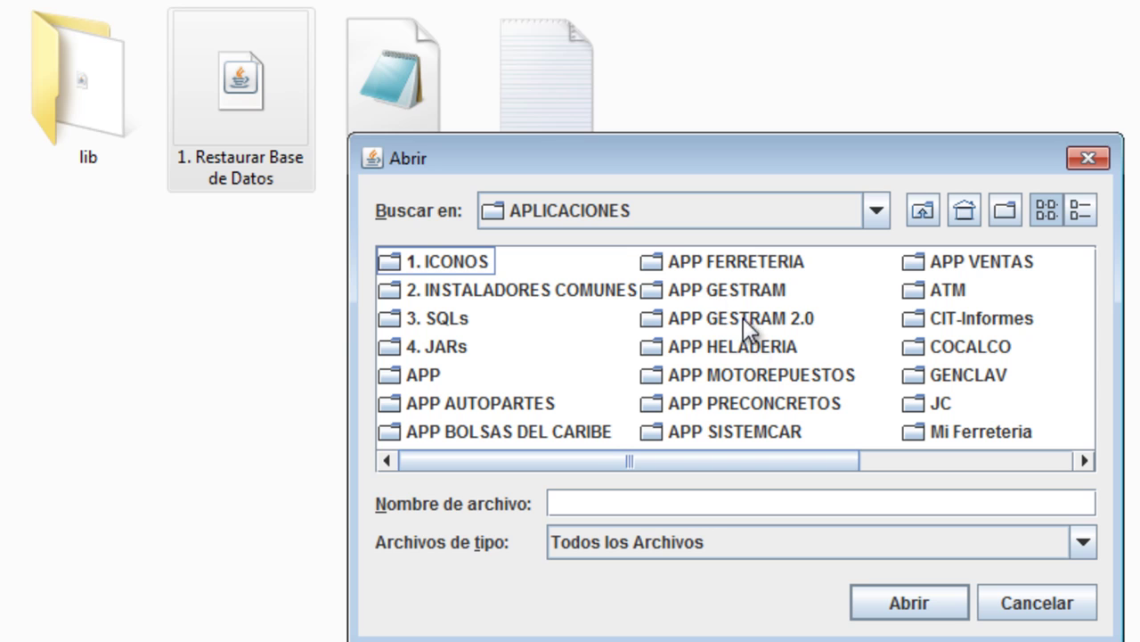
# Open VENTAS 2.0\Instaladores\4. Instalar base de datos and select ventasdosbd.sql
pyautogui.scroll(-3, 754, 384)
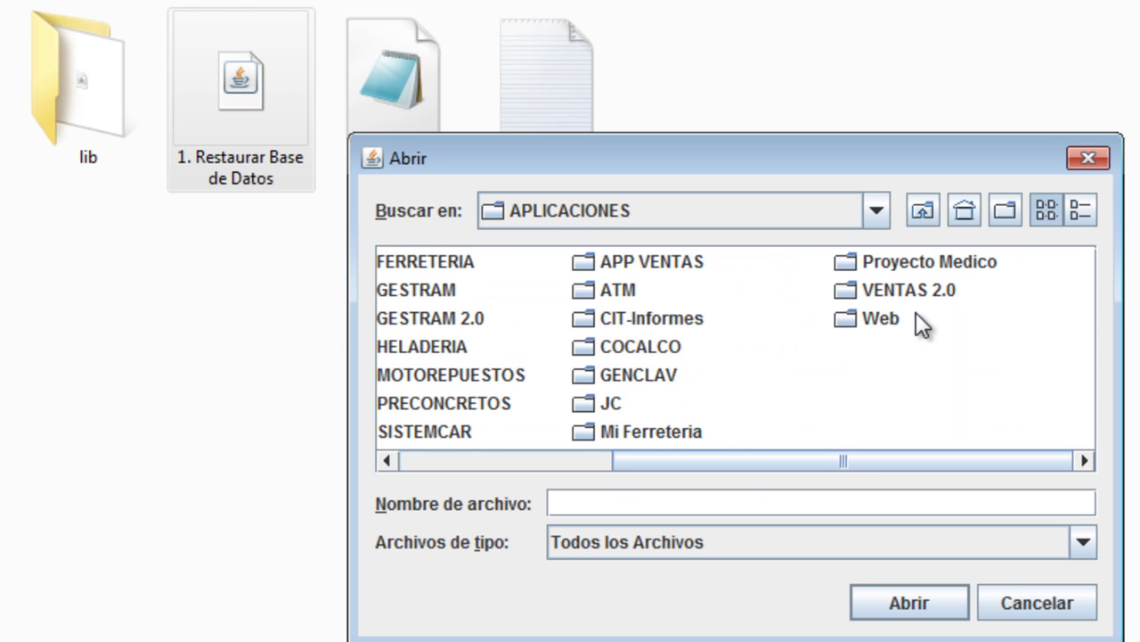
pyautogui.click(914, 289)
pyautogui.click(914, 288)
pyautogui.click(948, 334)
pyautogui.click(887, 322)
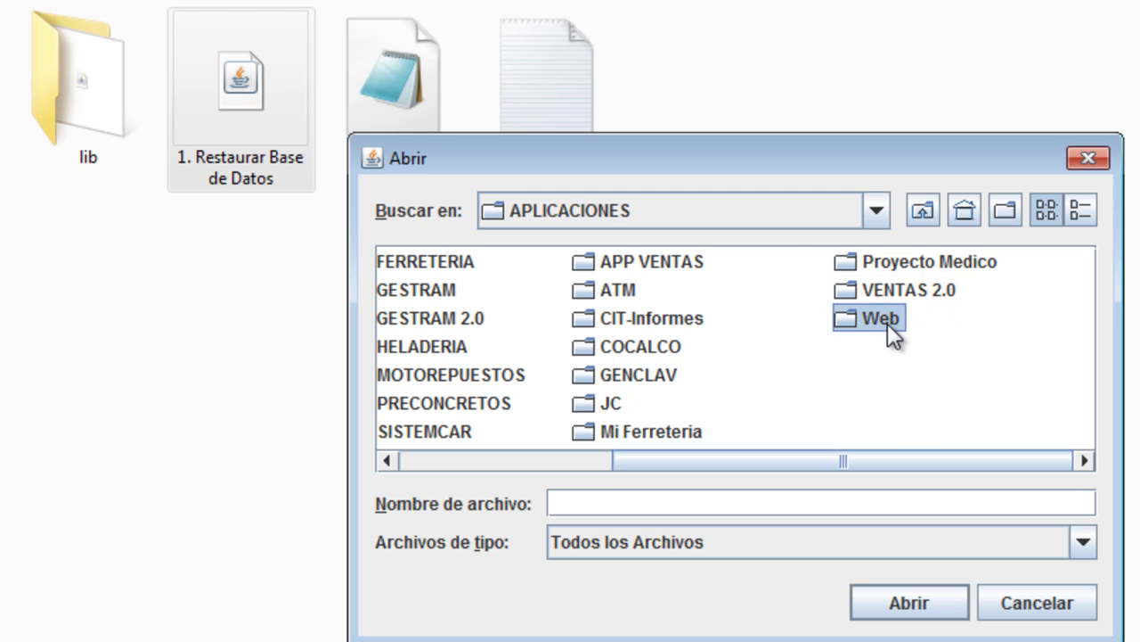
pyautogui.doubleClick(887, 288)
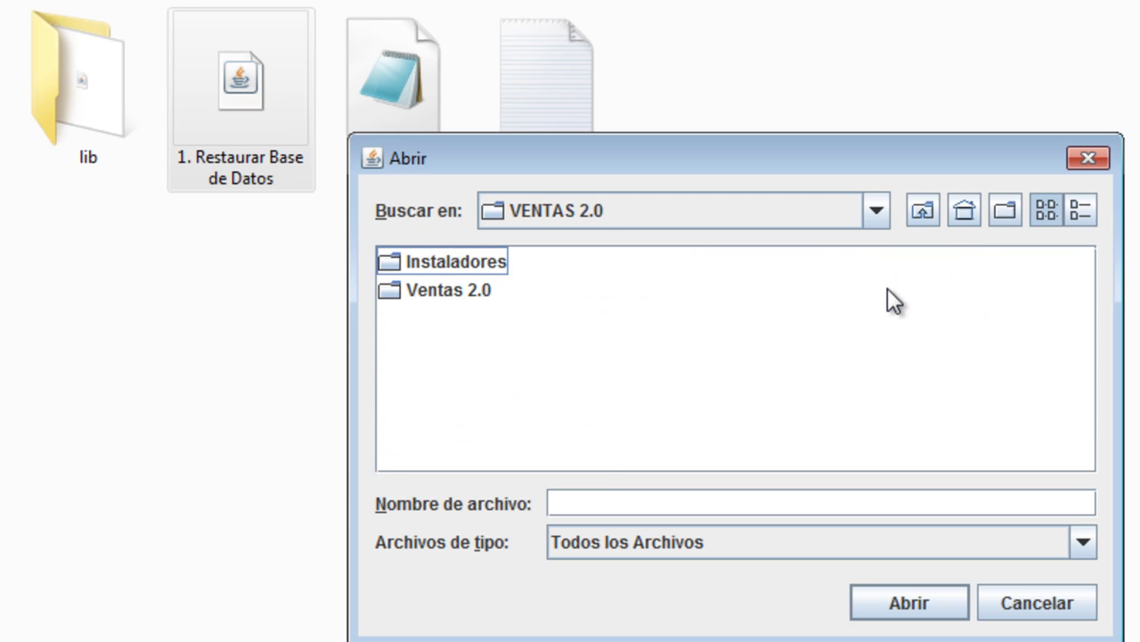
pyautogui.doubleClick(448, 262)
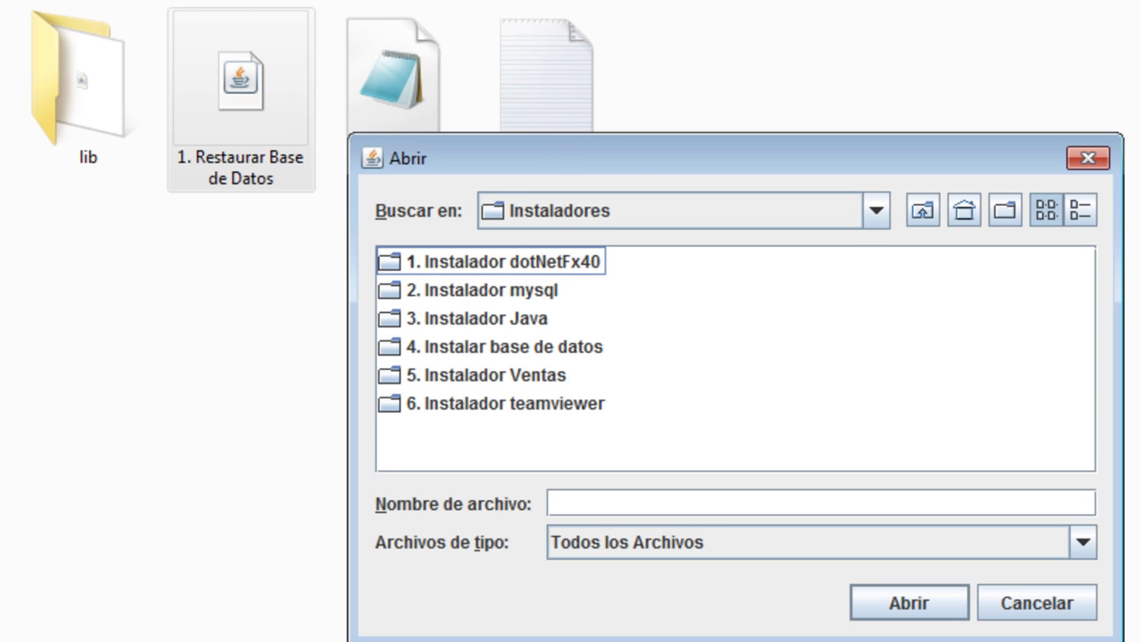
pyautogui.doubleClick(492, 348)
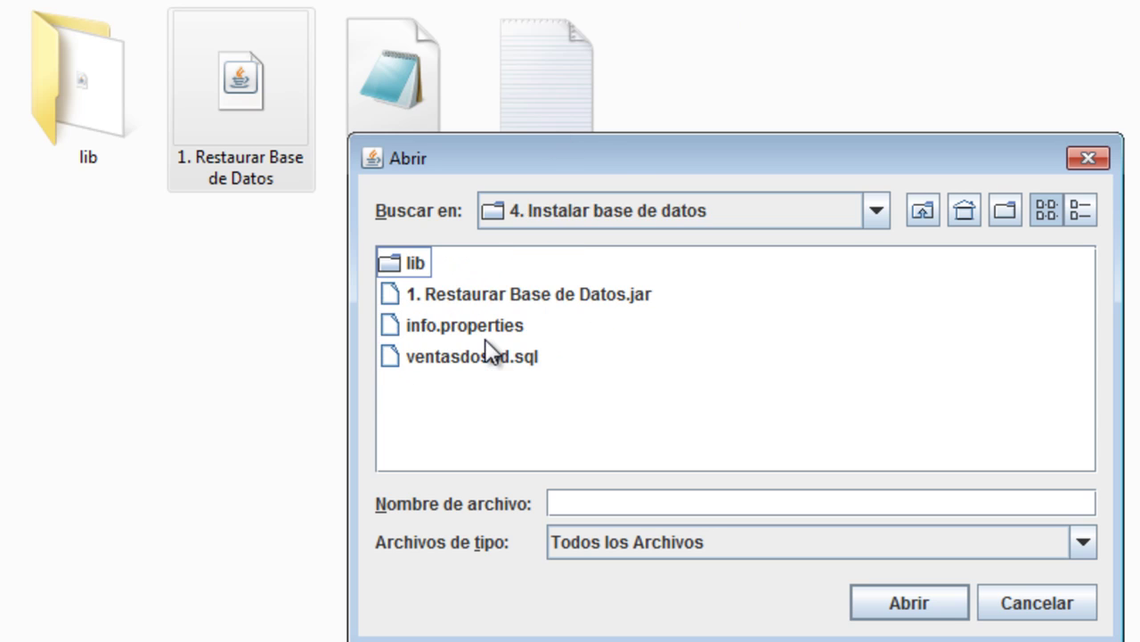
pyautogui.click(452, 355)
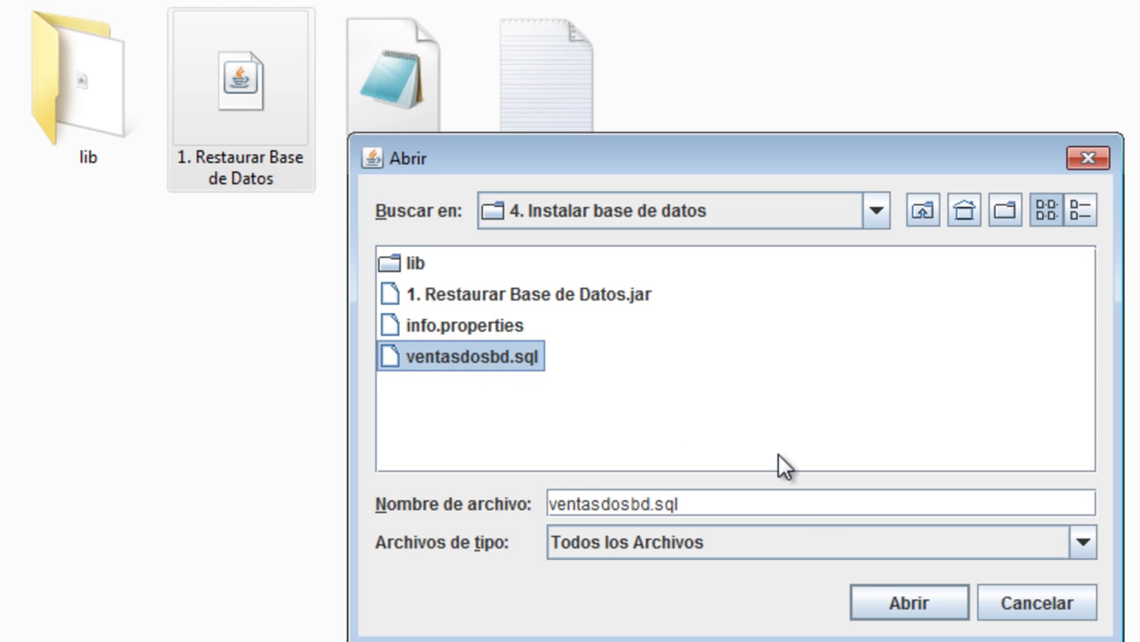
# Restore from ventasdosbd.sql, acknowledge 'Base de datos creada exitosamente' and click Terminar
pyautogui.click(883, 609)
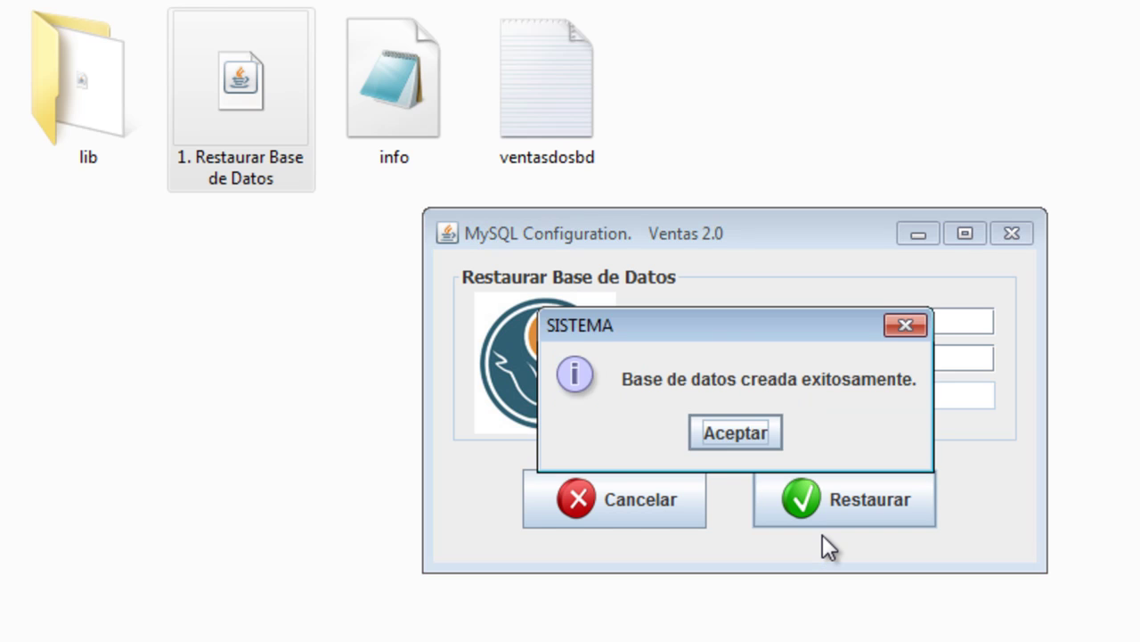
pyautogui.click(731, 433)
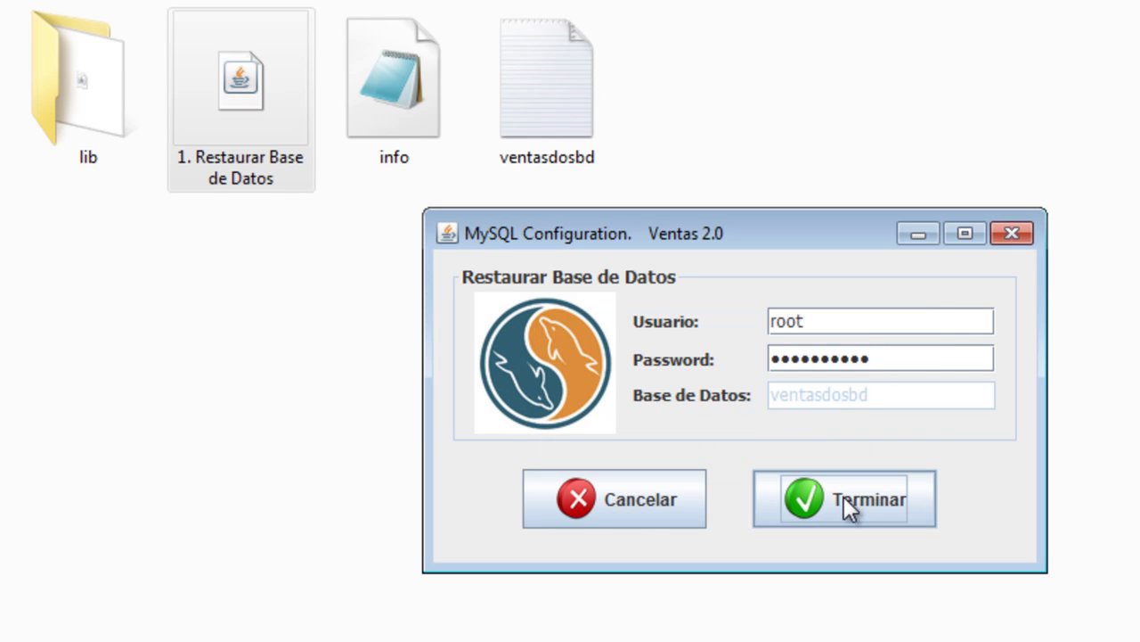
pyautogui.click(844, 496)
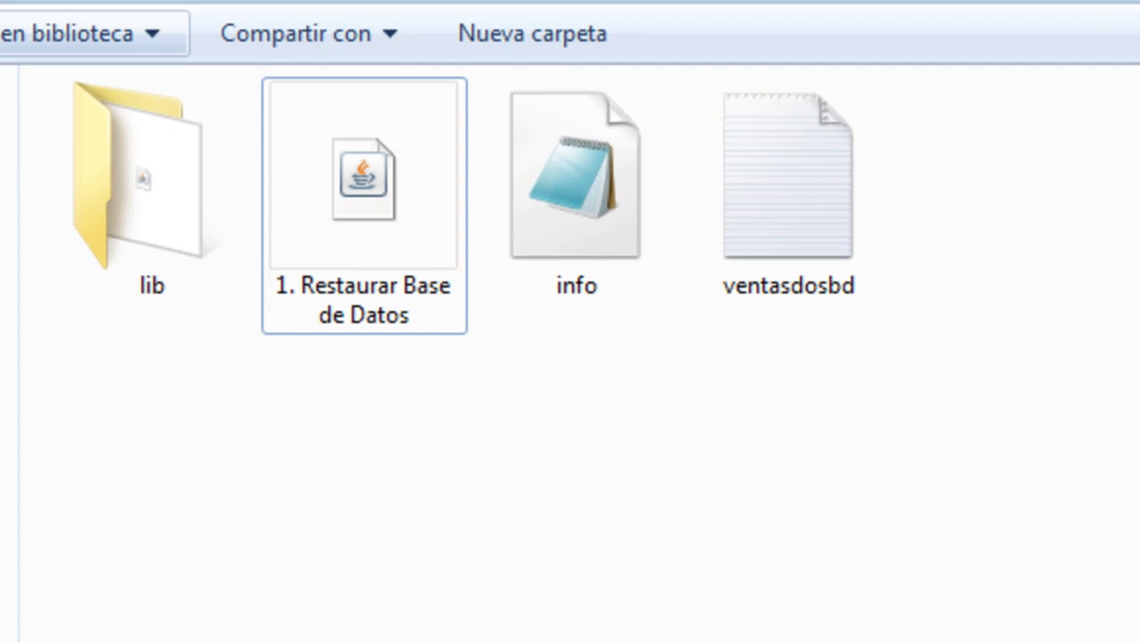
# Go back to Instaladores, open '5. Instalador Ventas' and launch the Ventas 2.0 setup
pyautogui.press('BackSpace')
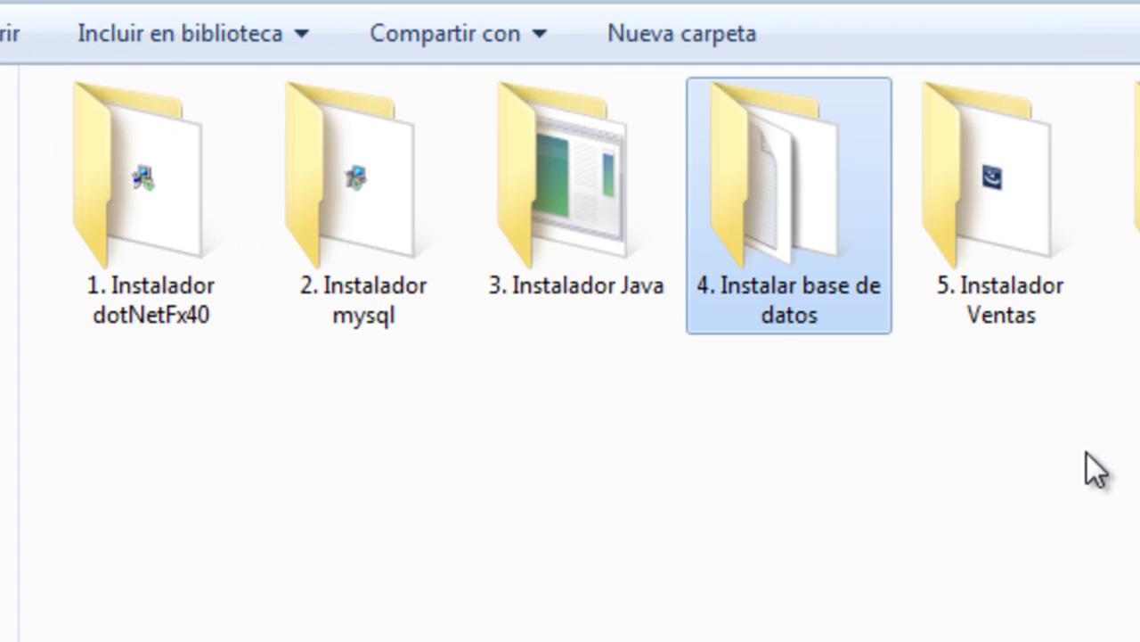
pyautogui.click(1094, 470)
pyautogui.doubleClick(989, 198)
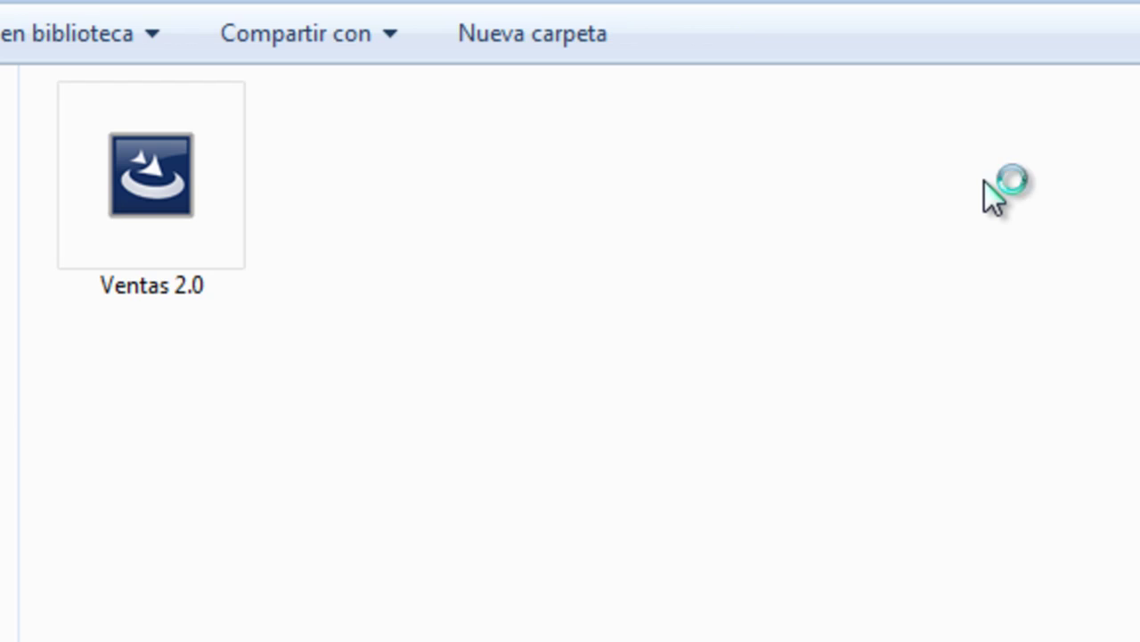
pyautogui.click(184, 178)
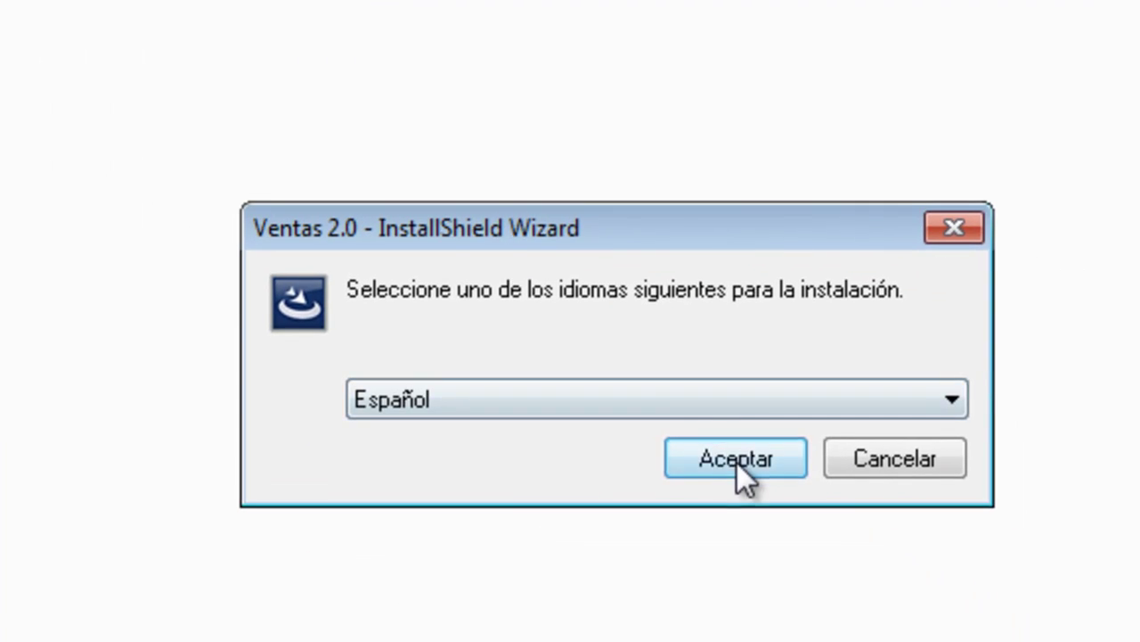
# Choose Español, accept the Ventas 2.0 license terms and pass the customer information page
pyautogui.click(737, 459)
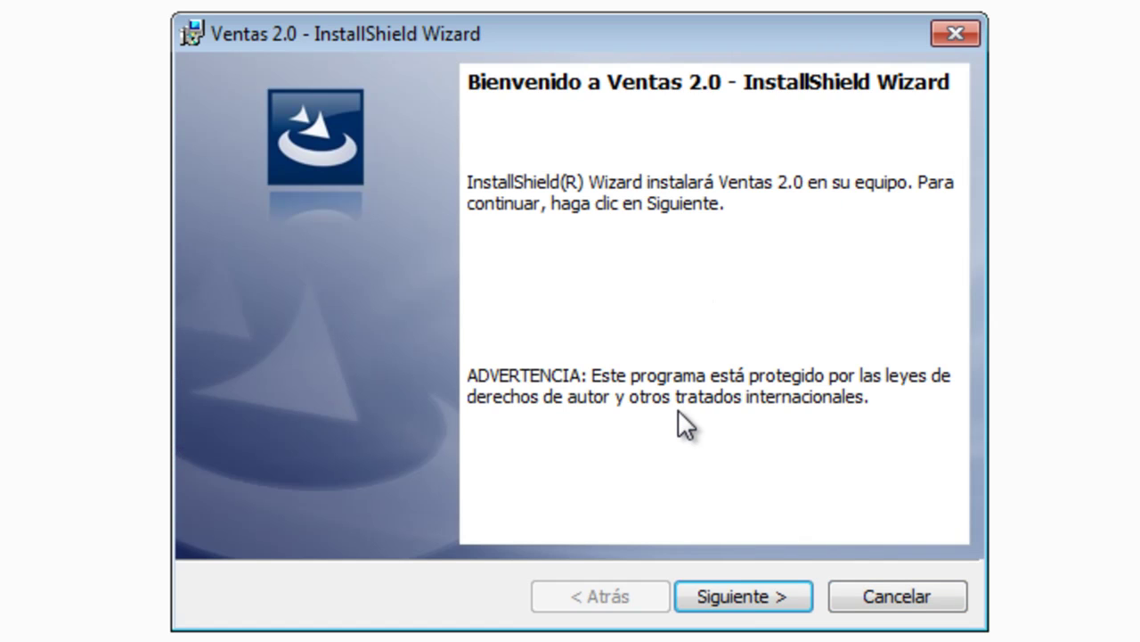
pyautogui.click(736, 587)
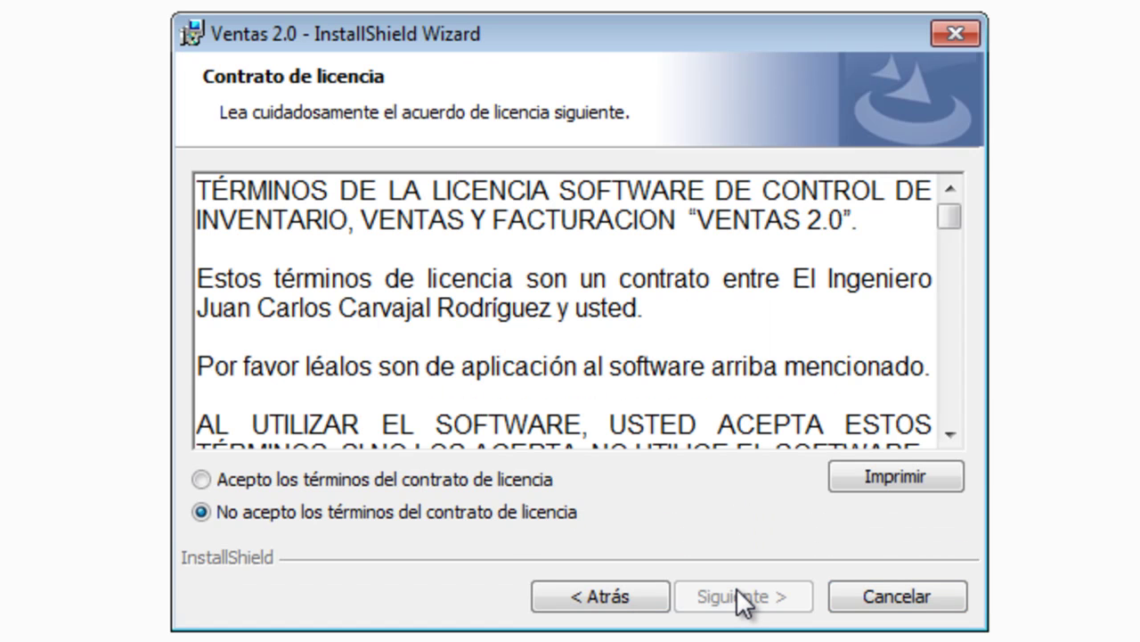
pyautogui.click(515, 479)
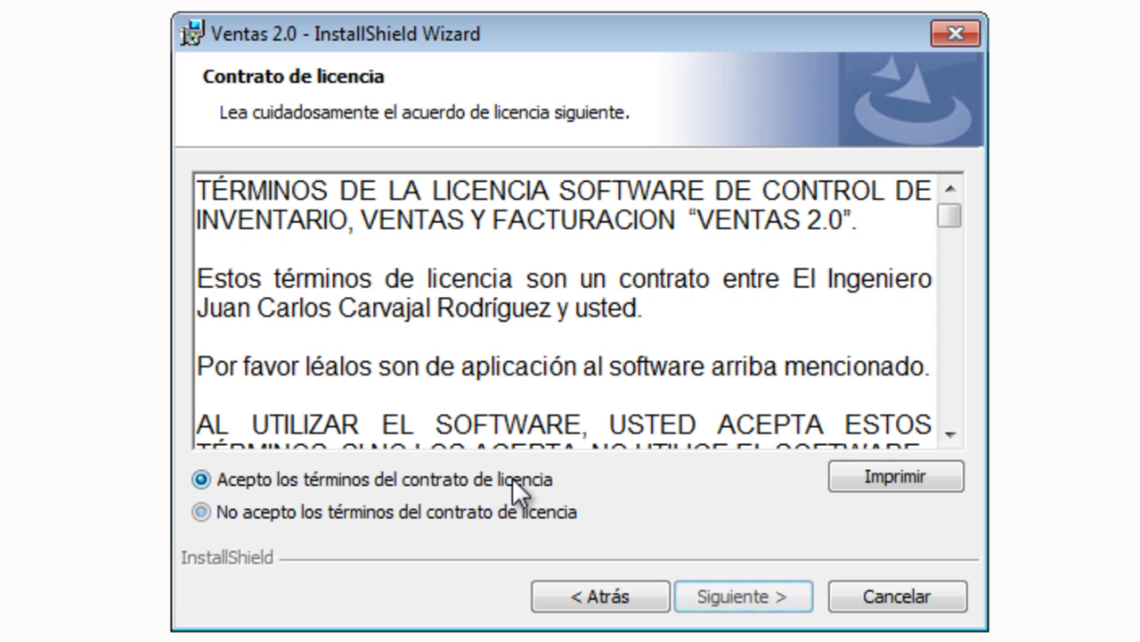
pyautogui.moveTo(948, 222); pyautogui.dragTo(957, 419)
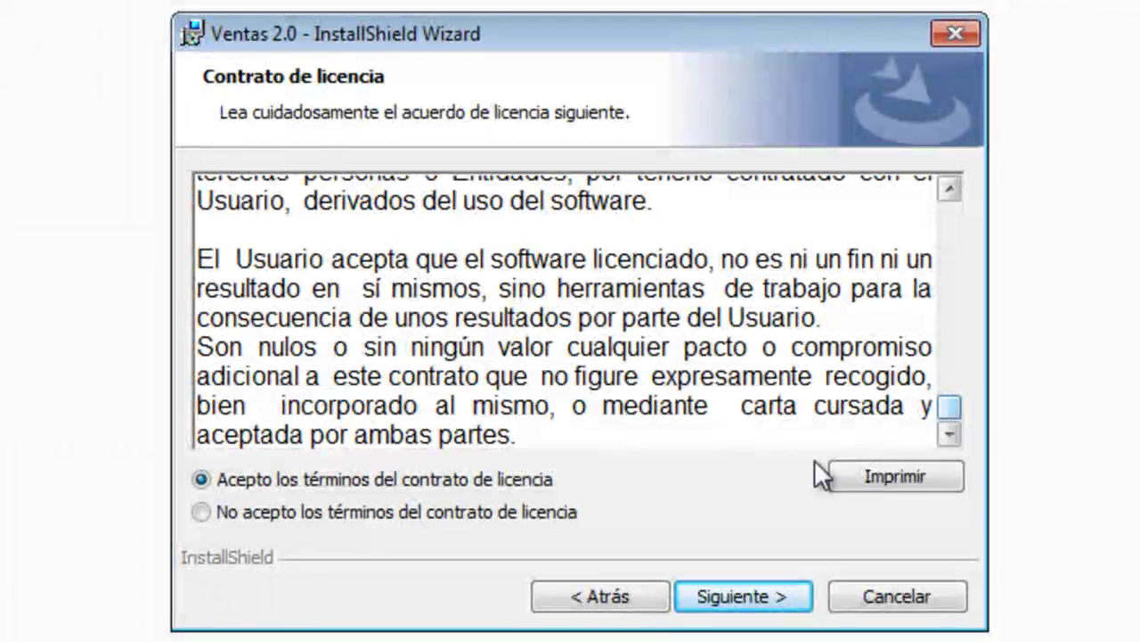
pyautogui.click(736, 589)
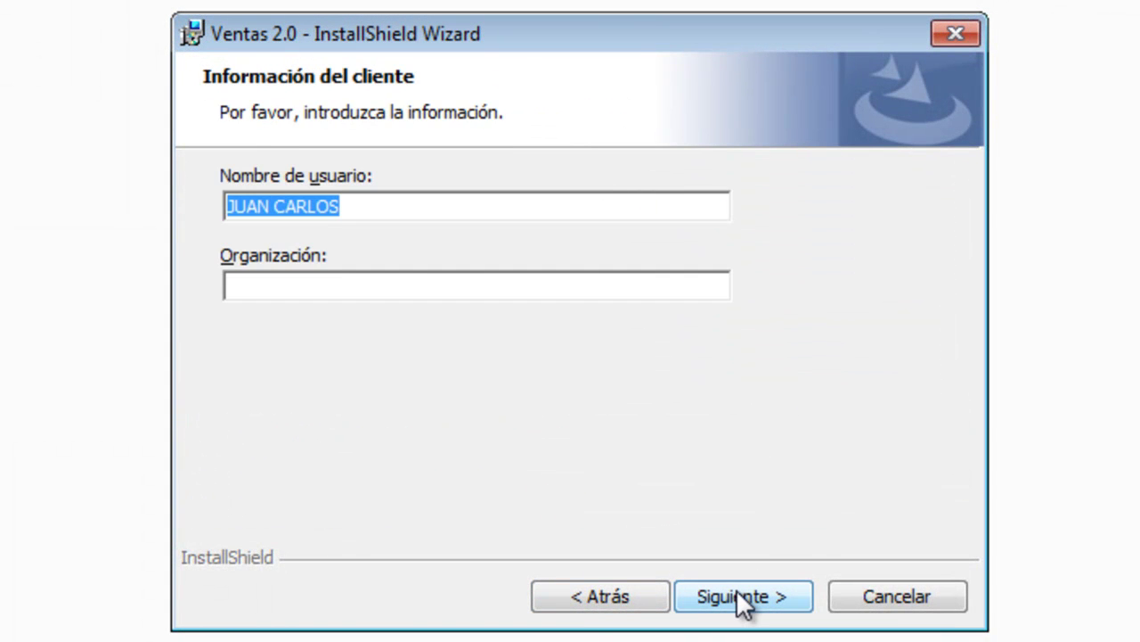
pyautogui.click(736, 589)
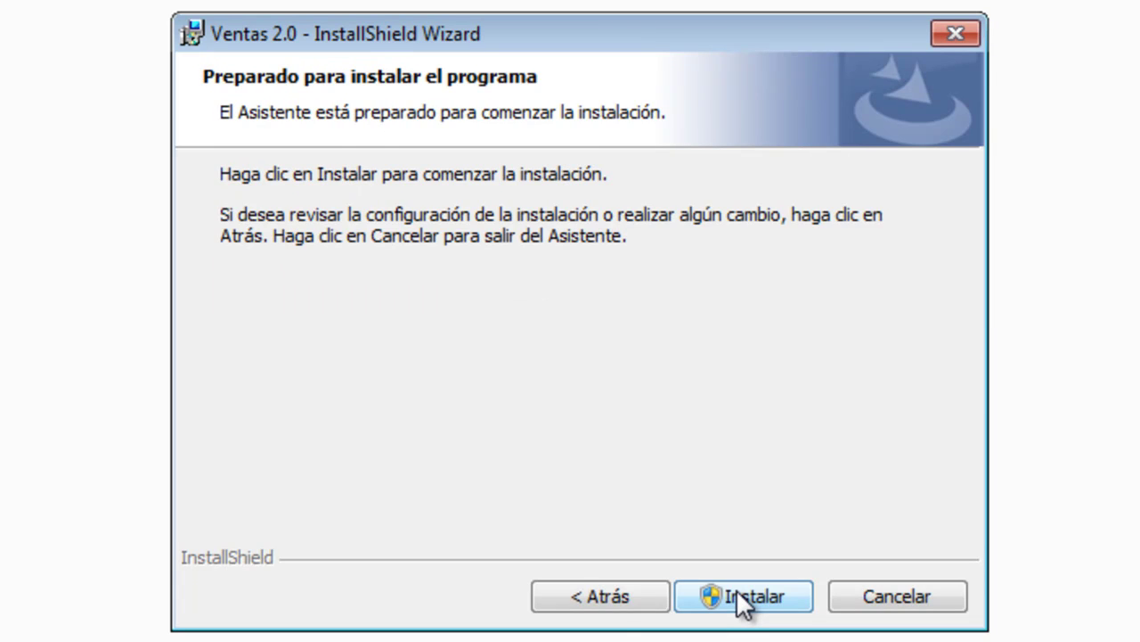
# Install Ventas 2.0 and click Finalizar with 'Launch Ventas 2.0' left unchecked
pyautogui.click(736, 589)
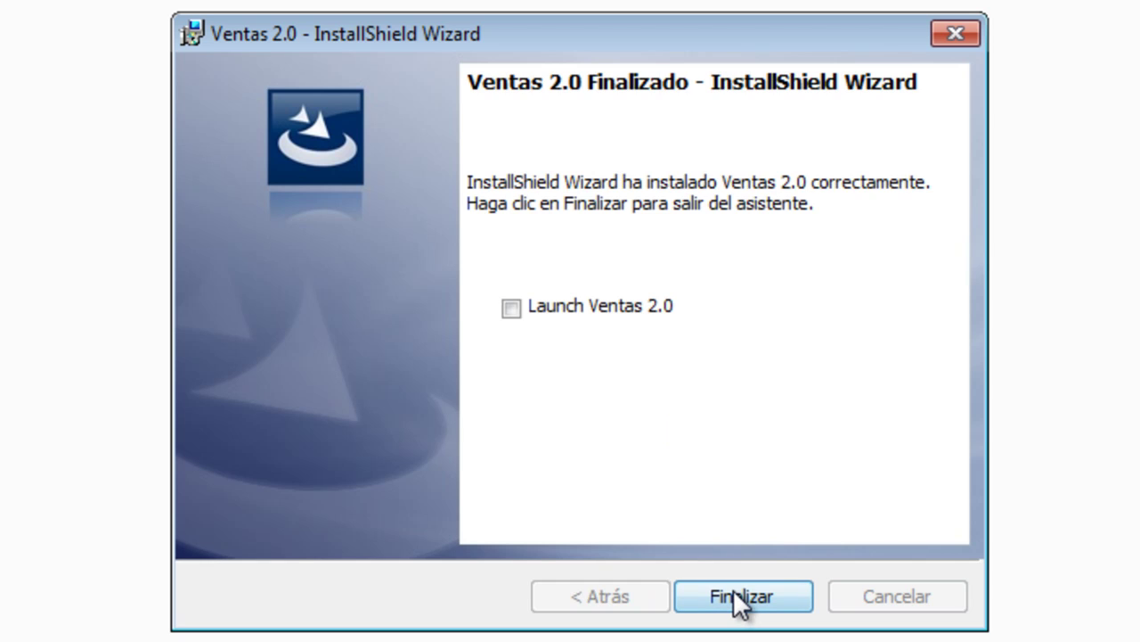
pyautogui.click(733, 589)
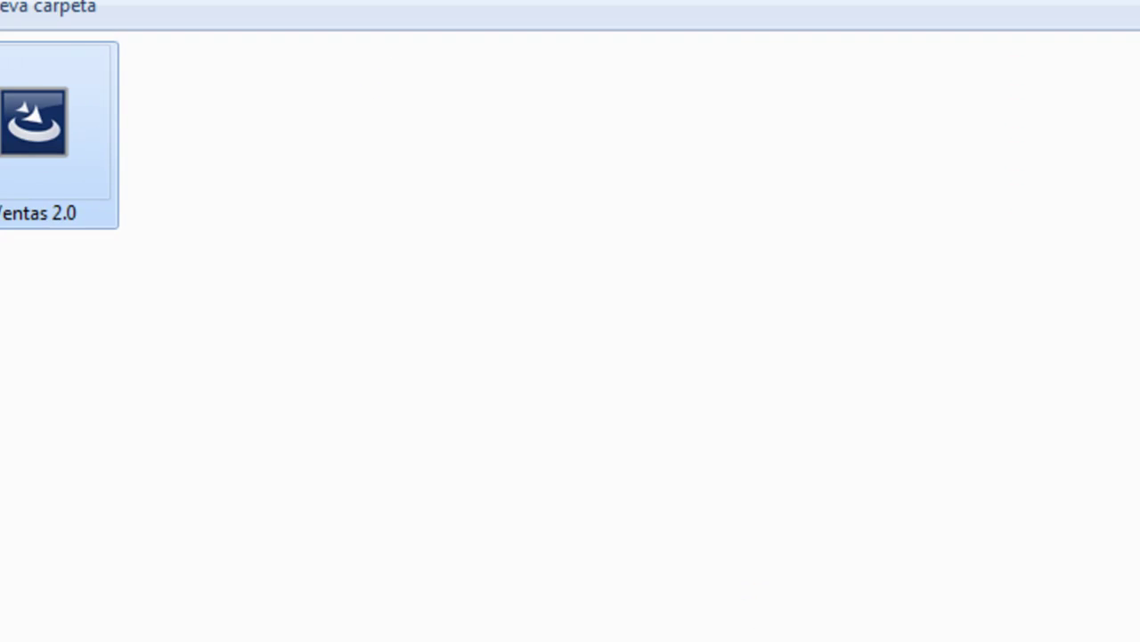
# Launch Ventas 2.0 from its desktop shortcut and sign in with the administrator user name and password
pyautogui.press('BackSpace')
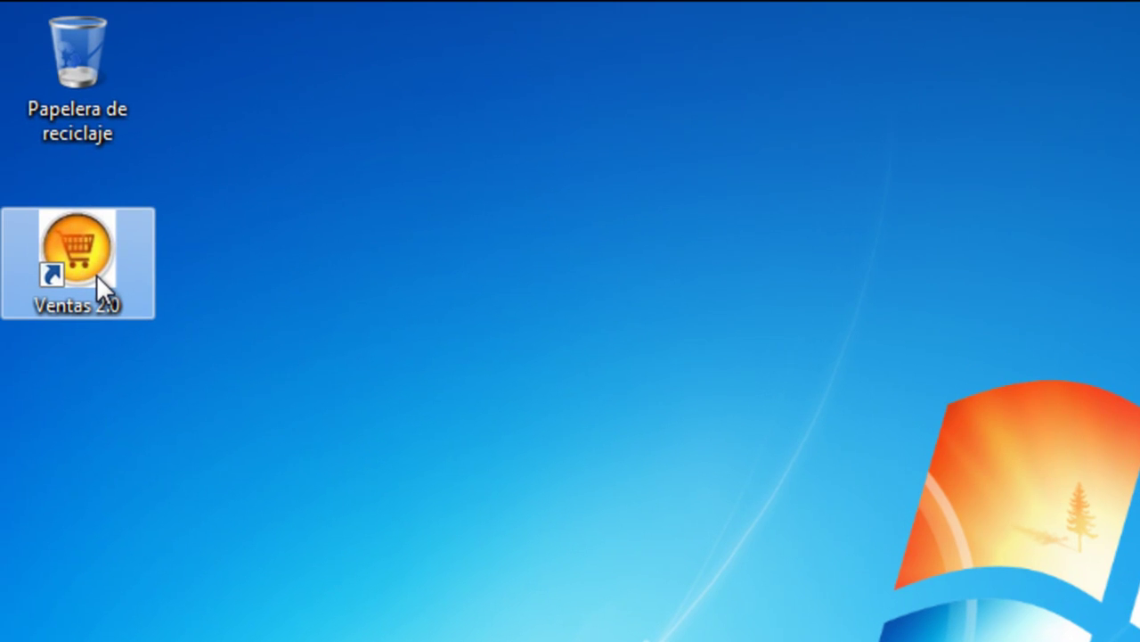
pyautogui.doubleClick(96, 275)
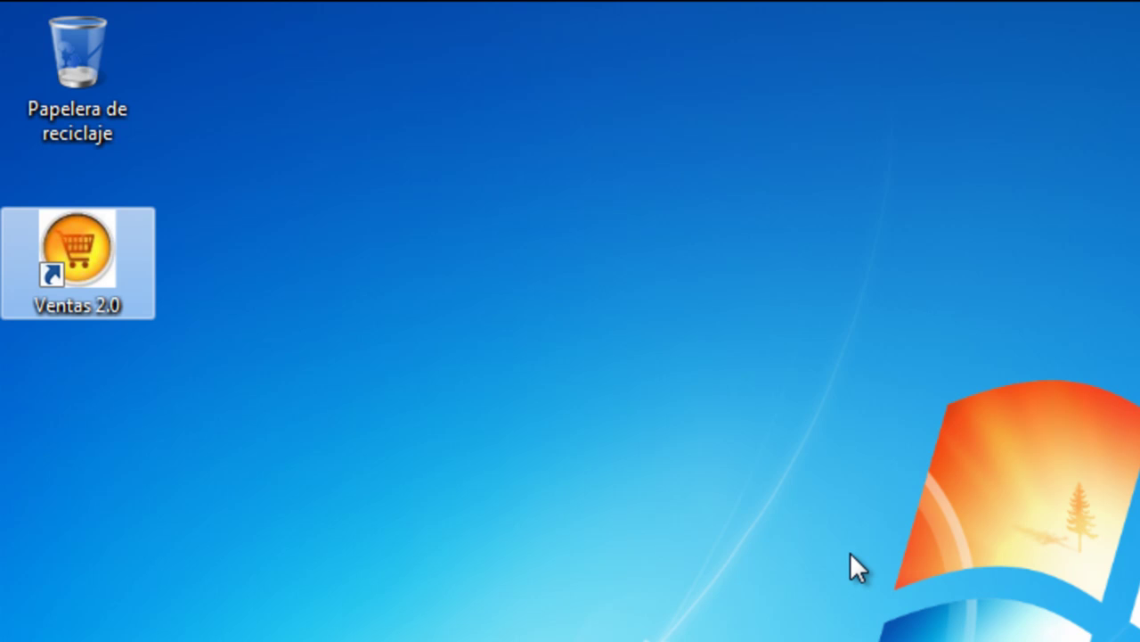
pyautogui.write('admin')
pyautogui.press('Tab')
pyautogui.write('admin')
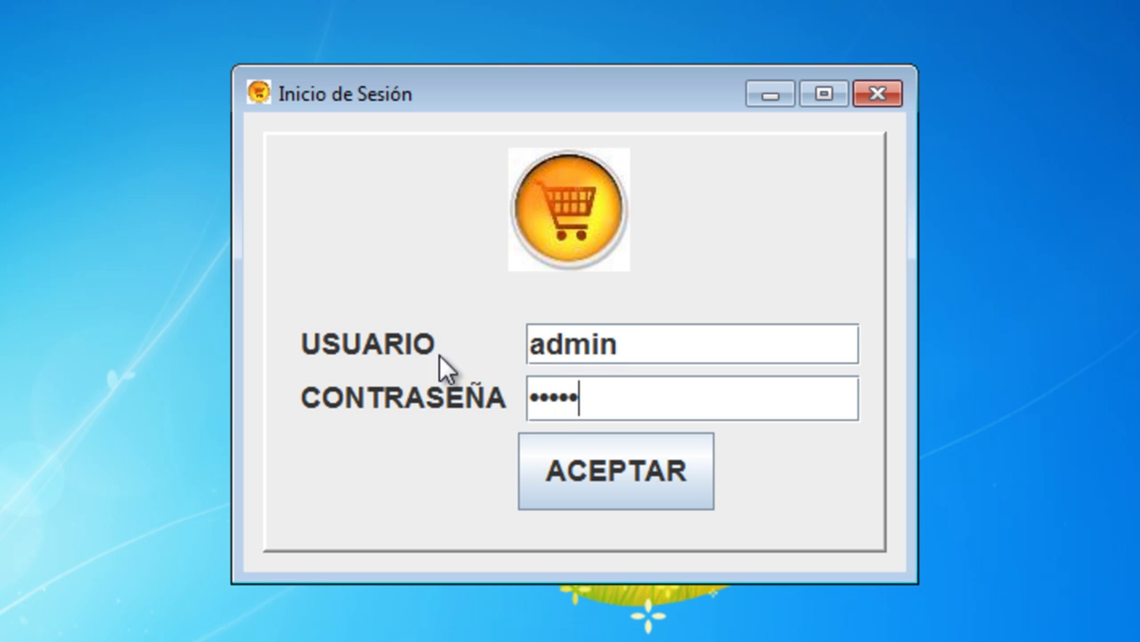
pyautogui.click(566, 473)
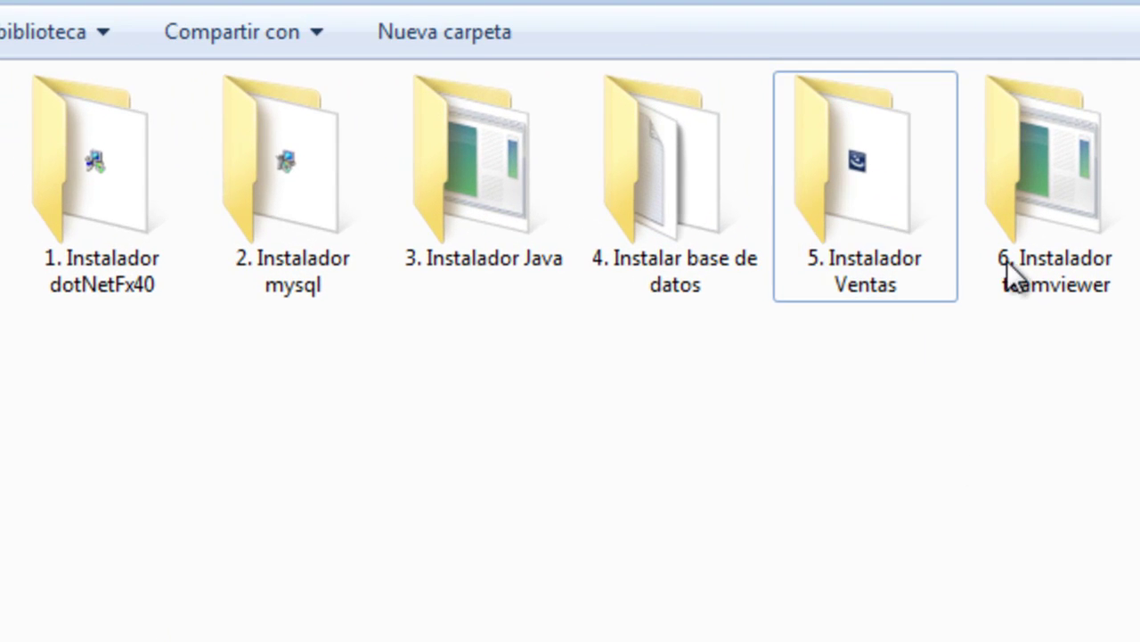
# Open '6. Instalador teamviewer' in Large icons view and run TeamViewer_Setup_es-brp
pyautogui.doubleClick(1088, 151)
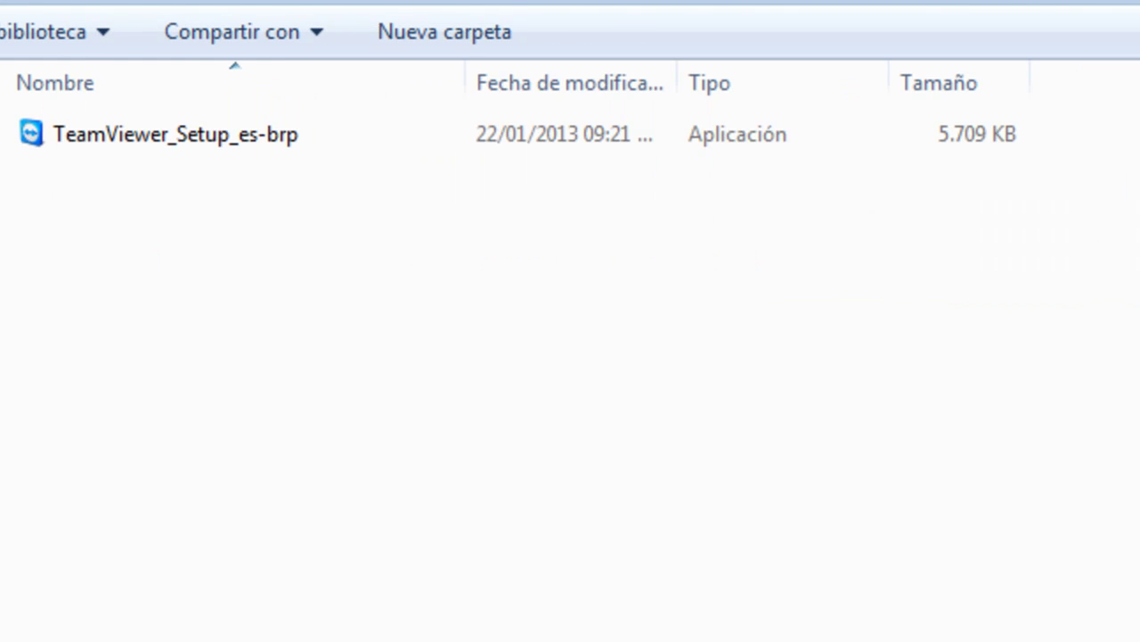
pyautogui.hotkey('ctrl', 'shift', '2')
pyautogui.click(96, 167)
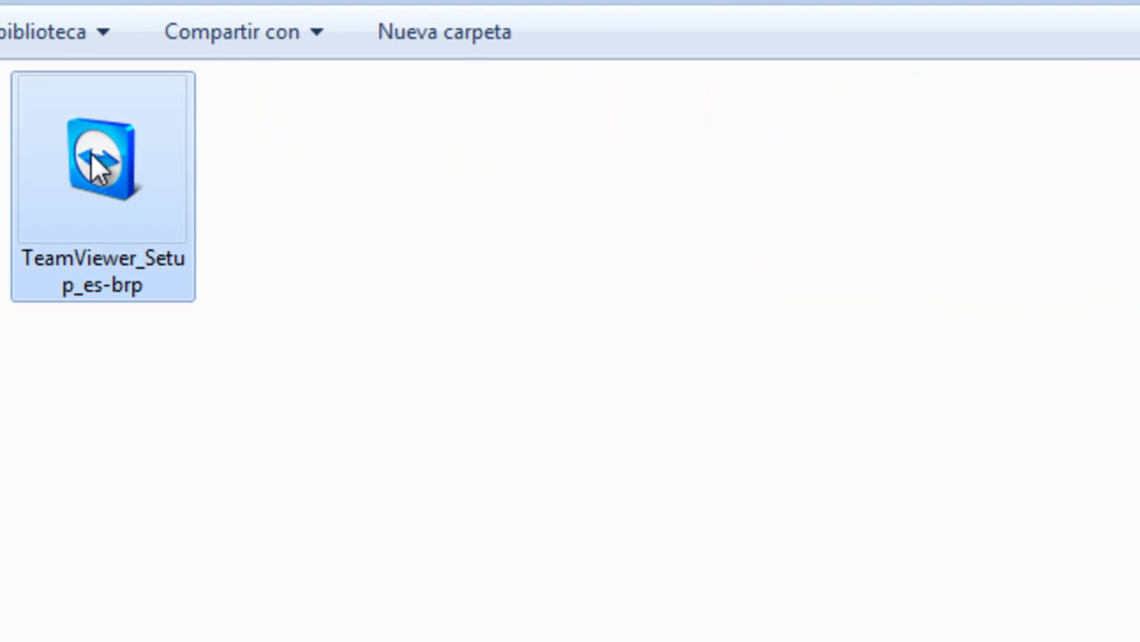
pyautogui.doubleClick(96, 167)
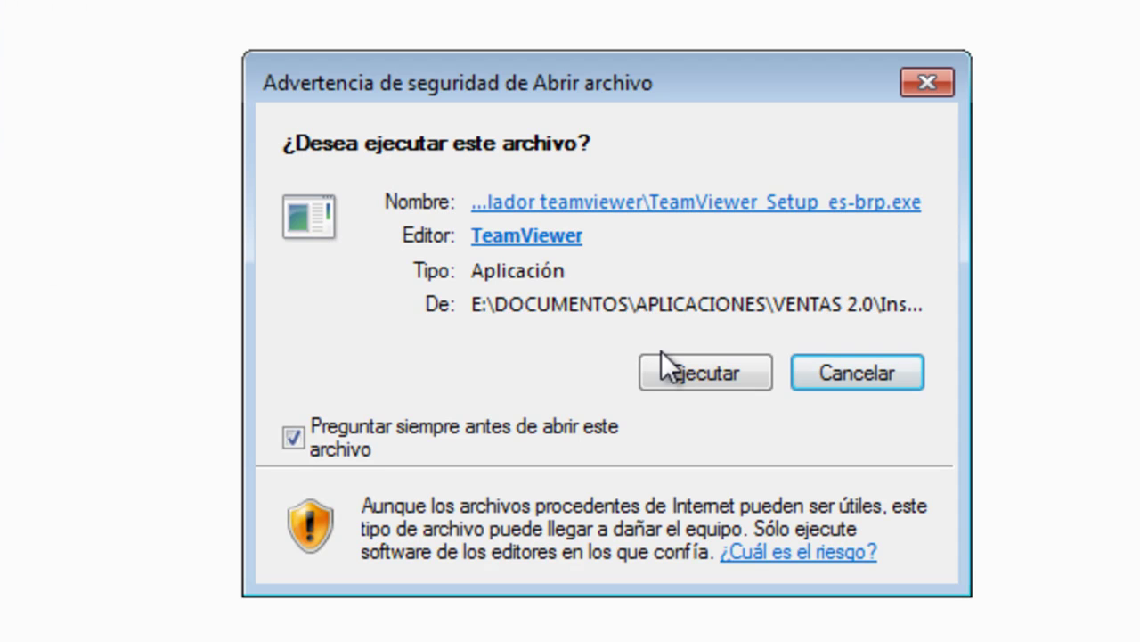
# Allow the setup to run, keep Instalar, and choose private / non-commercial use
pyautogui.click(692, 372)
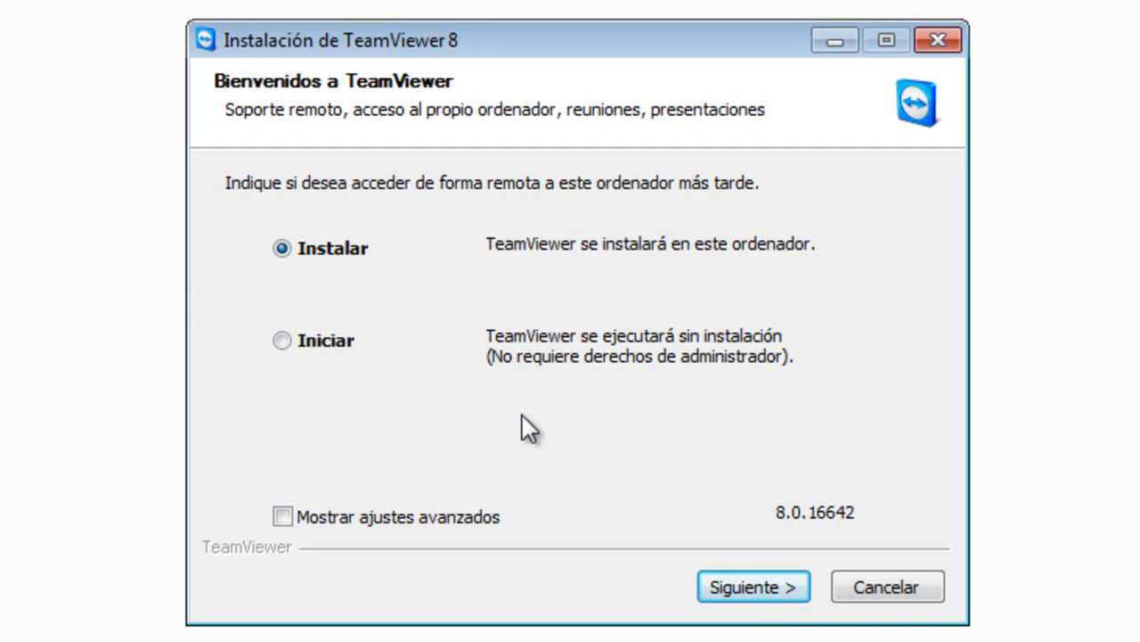
pyautogui.click(741, 588)
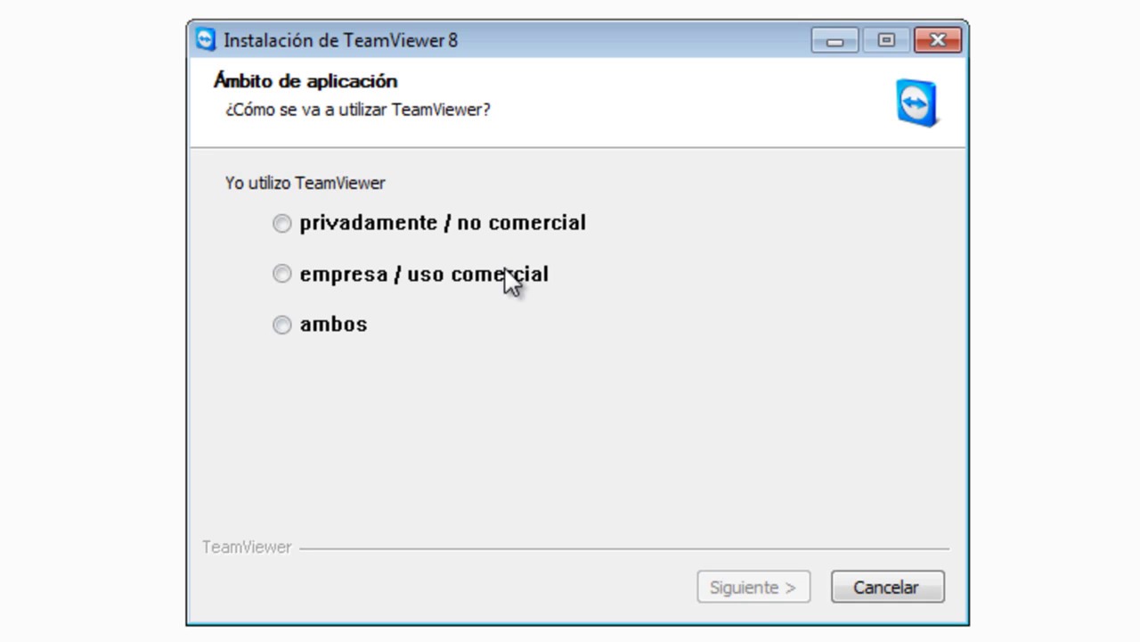
pyautogui.click(503, 231)
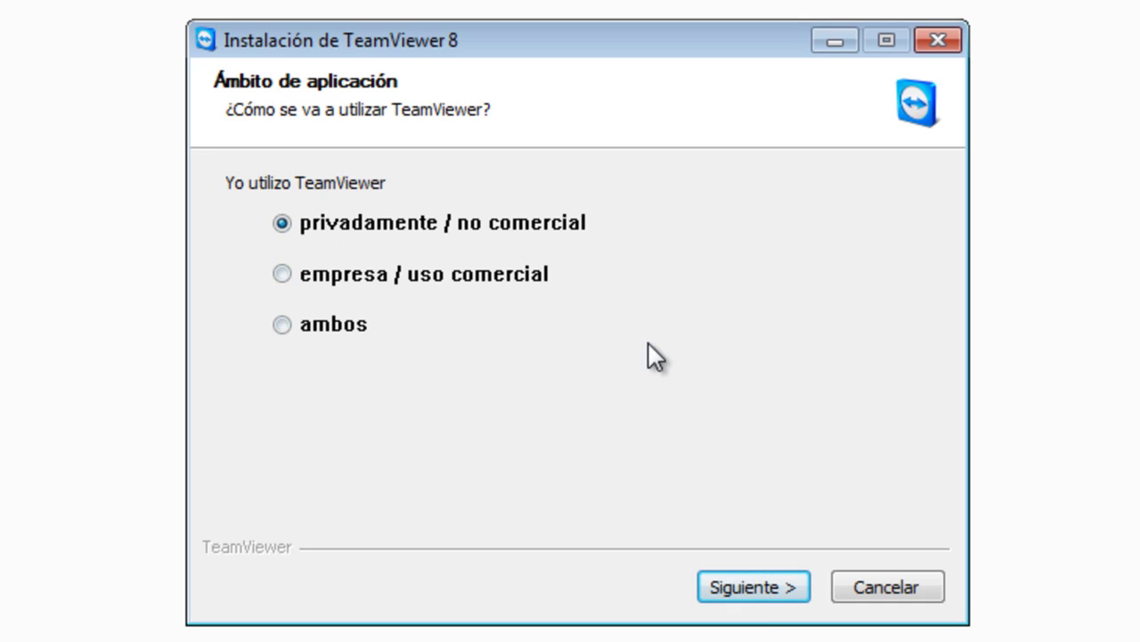
pyautogui.click(729, 584)
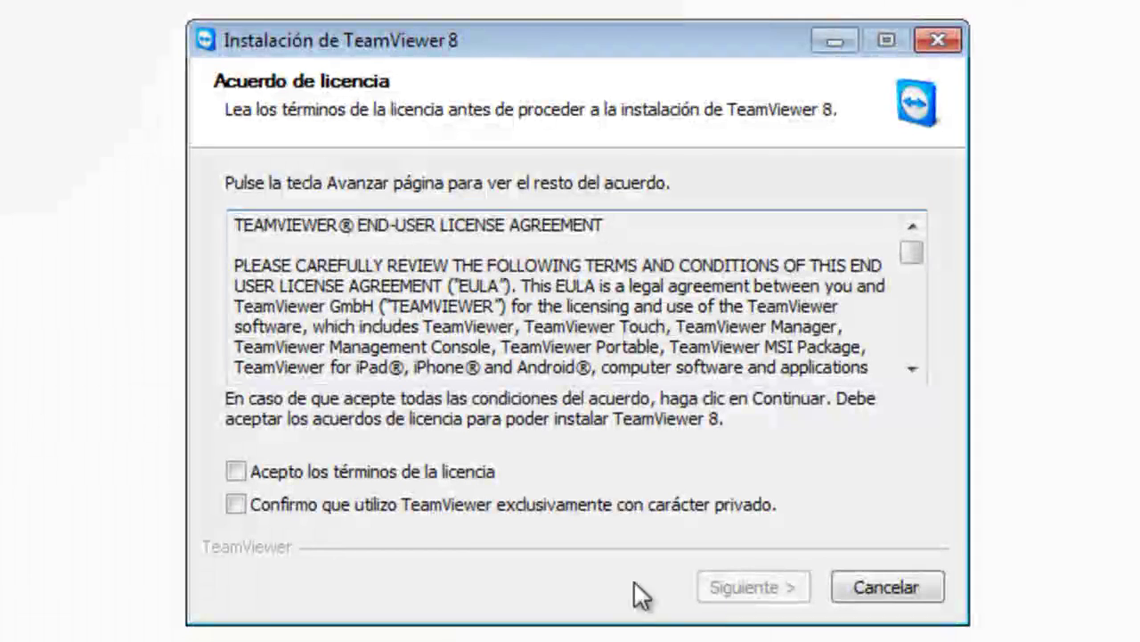
# Accept the TeamViewer 8 licence for private use and install with 'No (predeterminado)' for unattended access
pyautogui.click(318, 473)
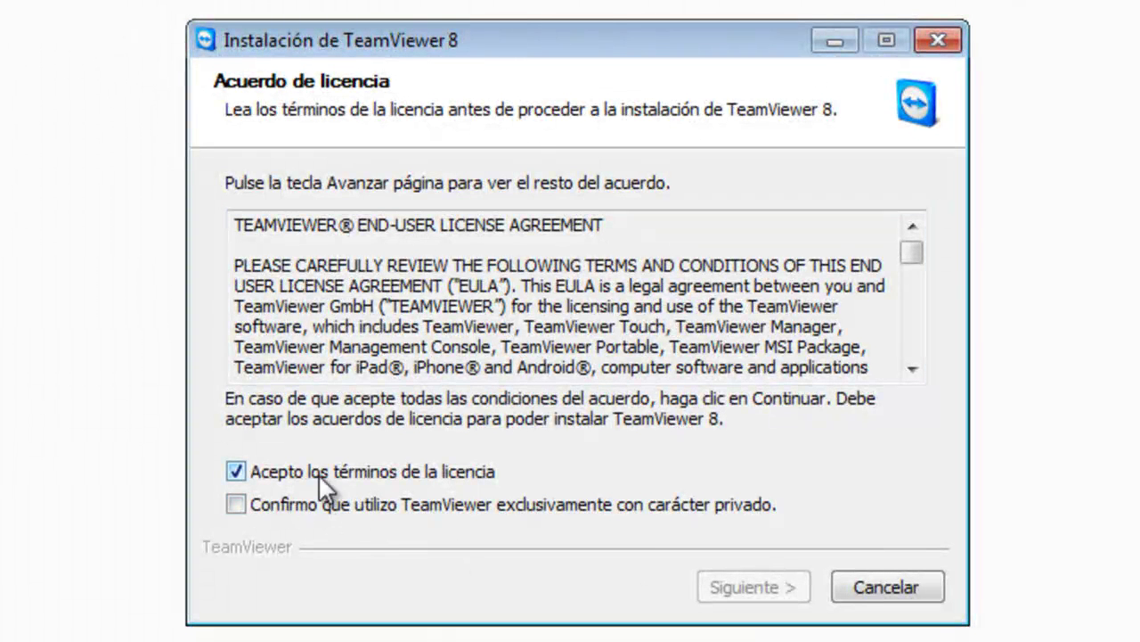
pyautogui.click(237, 505)
pyautogui.click(738, 587)
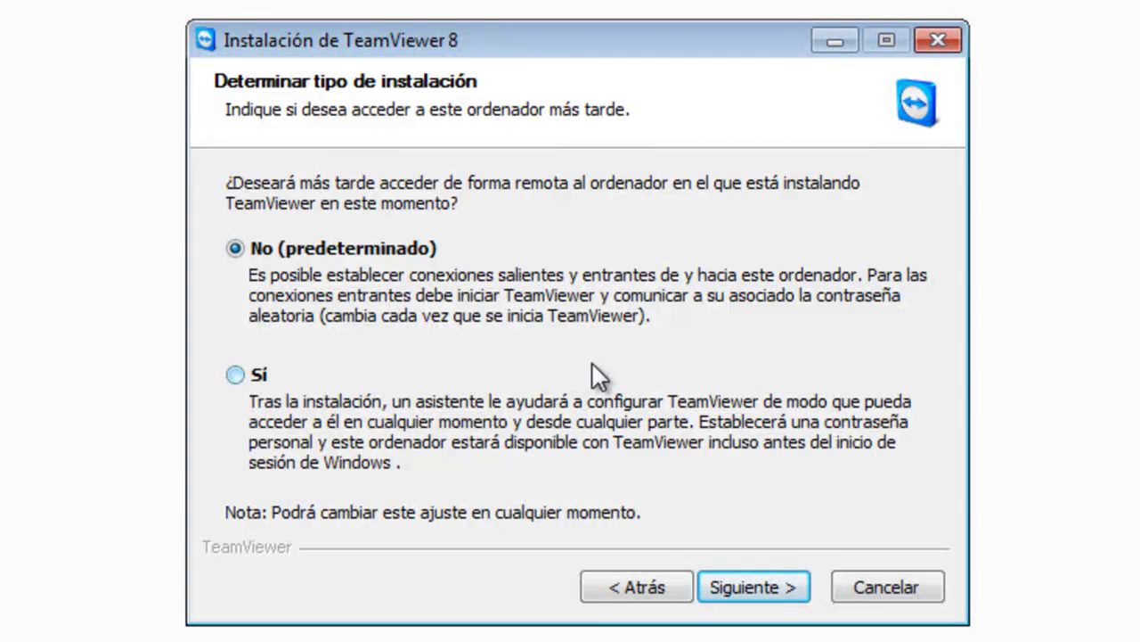
pyautogui.click(753, 587)
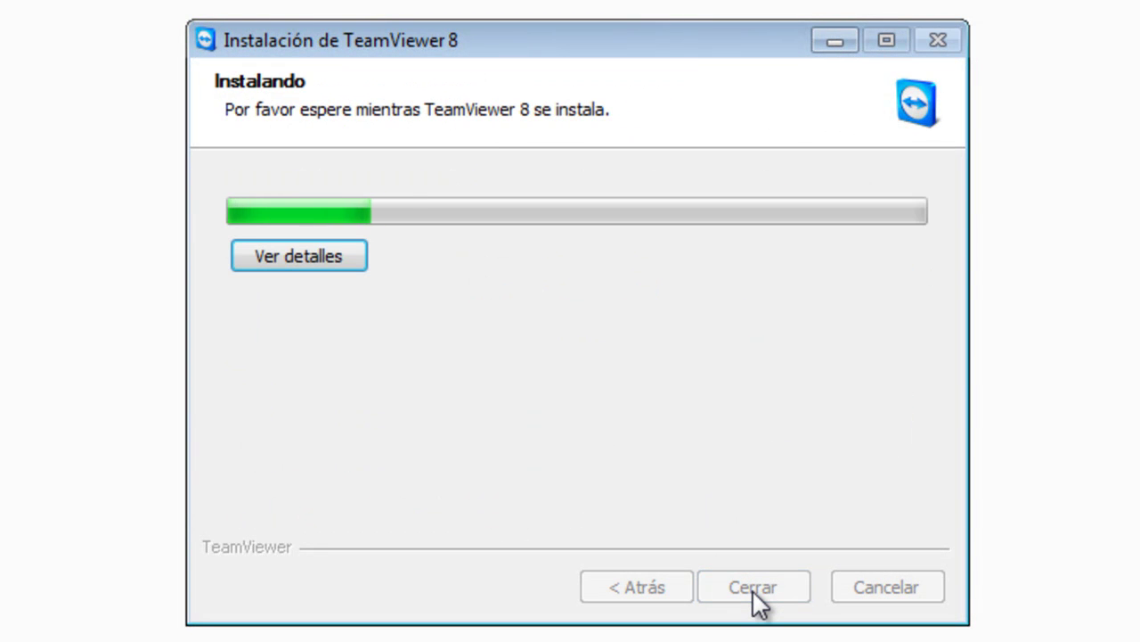